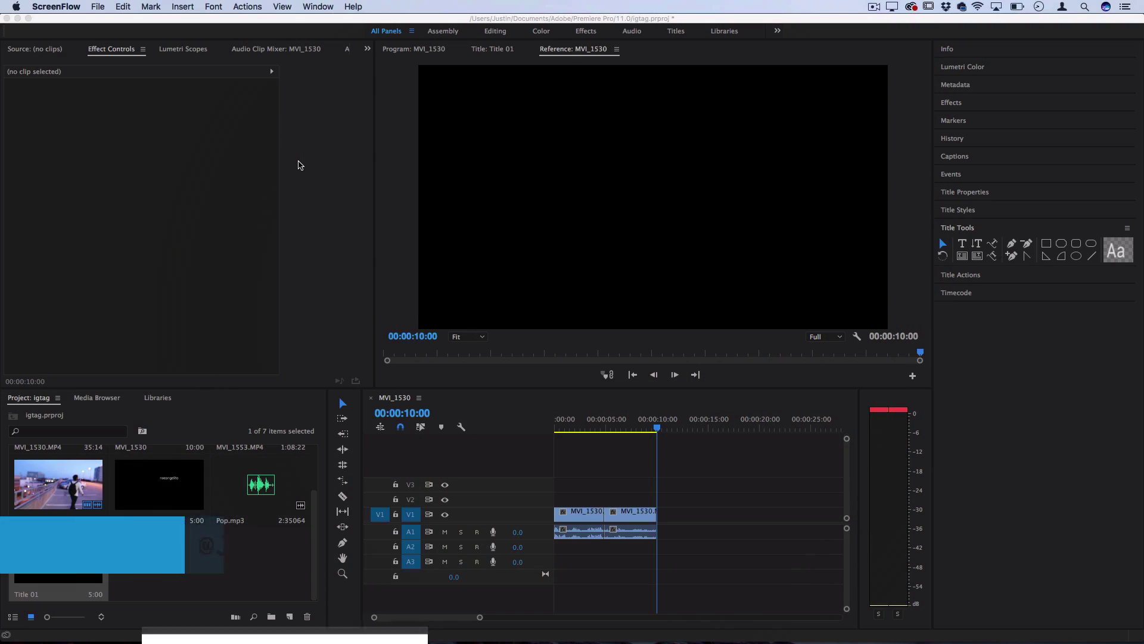
# Play the vlog from near the start, load Pop.mp3 for preview, and switch to the Audio Library.
pyautogui.click(561, 429)
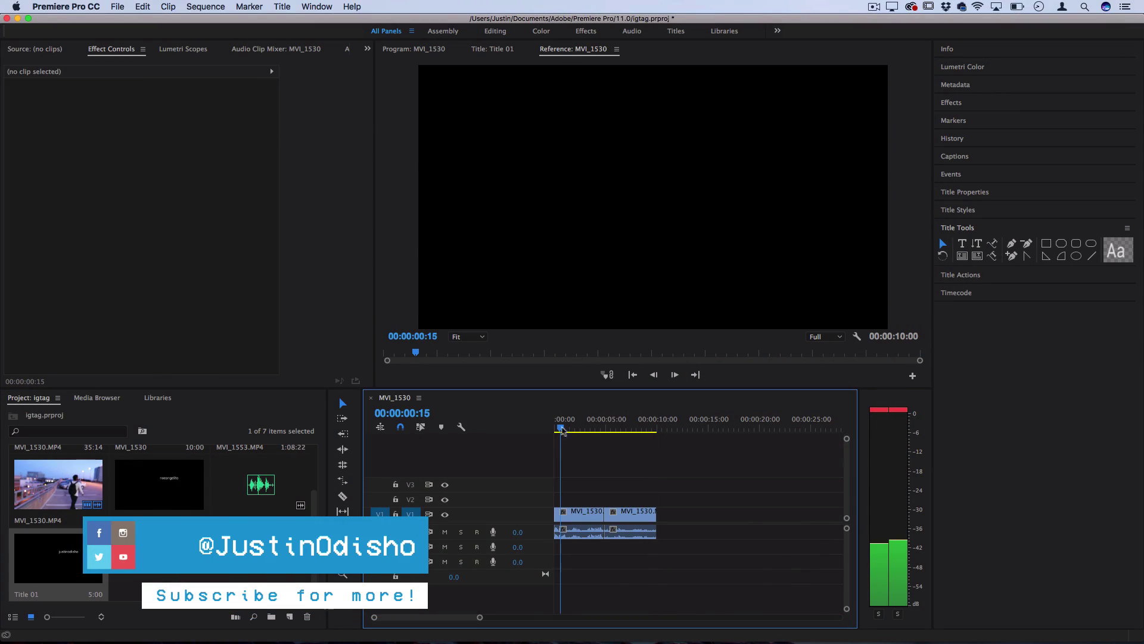
pyautogui.press('space')
pyautogui.press('space')
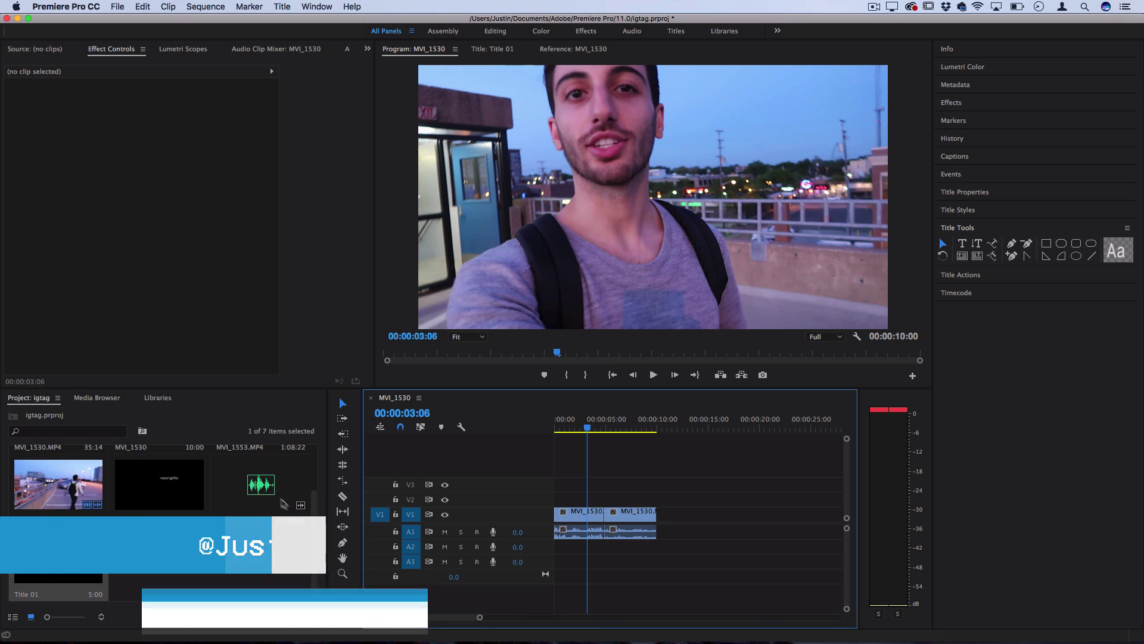
pyautogui.doubleClick(282, 503)
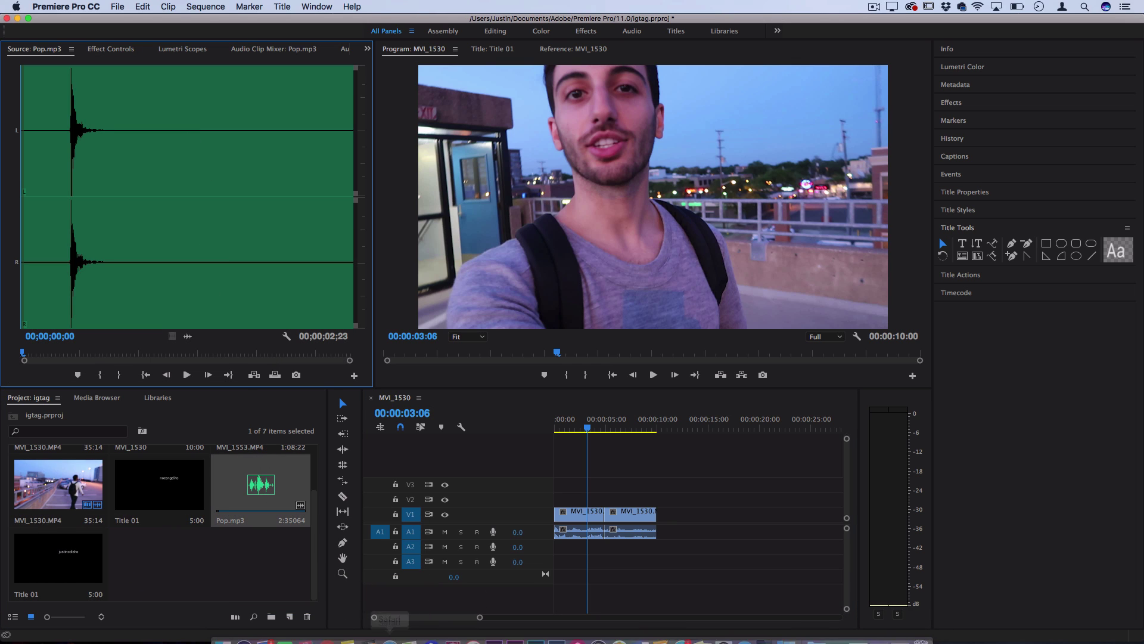
pyautogui.click(328, 640)
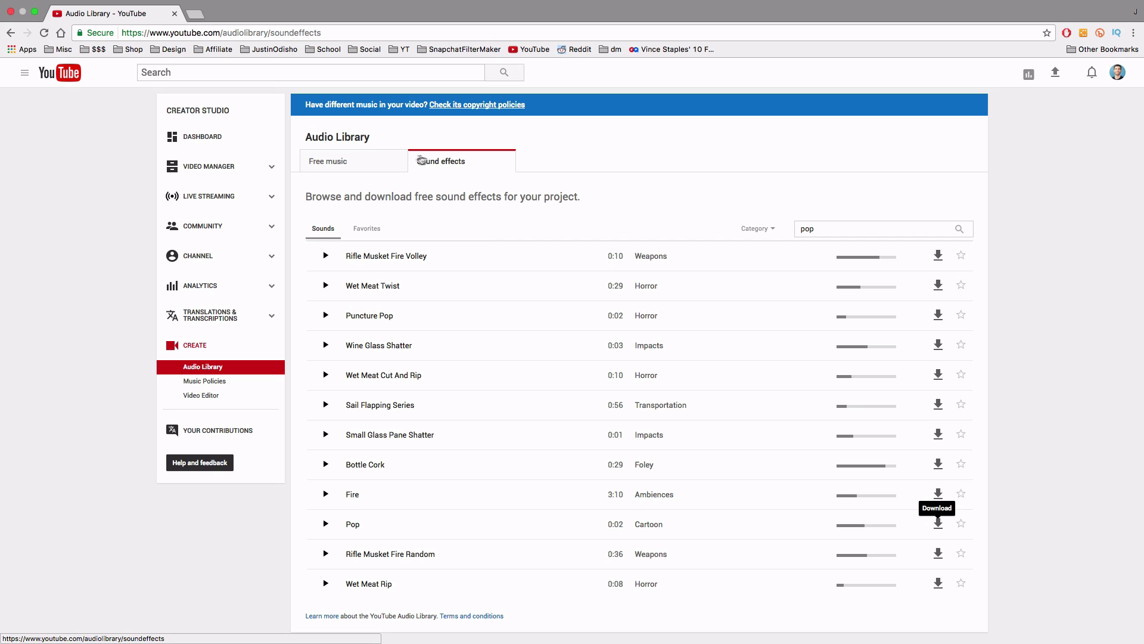
# Search the YouTube Audio Library sound effects for 'pop' and scroll down to the Pop result.
pyautogui.click(484, 164)
pyautogui.click(861, 229)
pyautogui.write('pop')
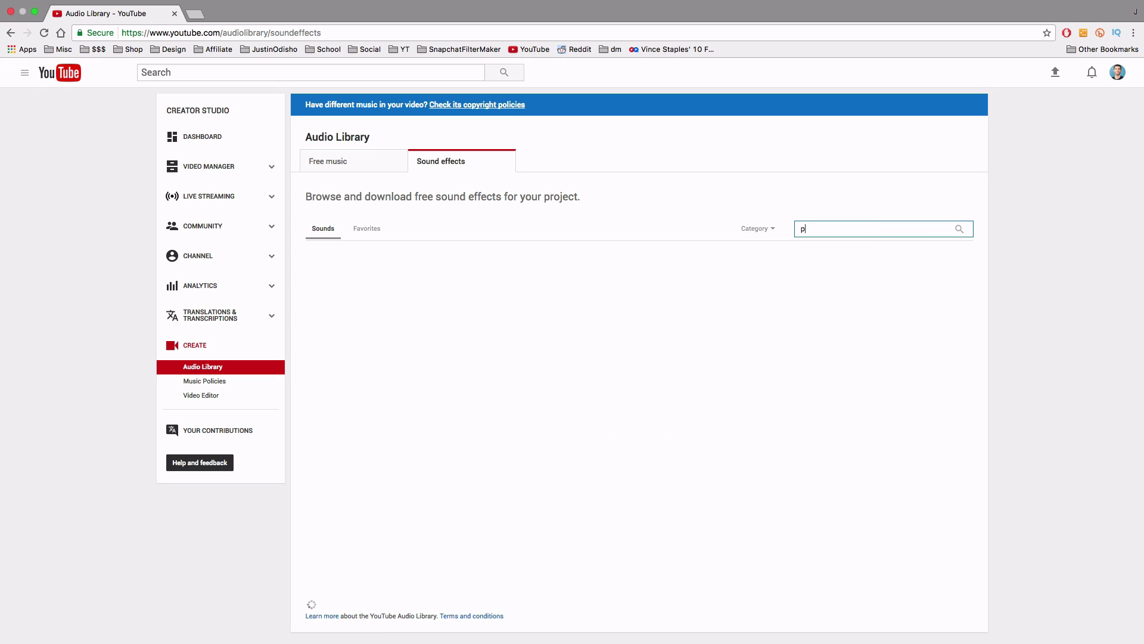
pyautogui.scroll(-3, 480, 358)
pyautogui.scroll(-6, 480, 365)
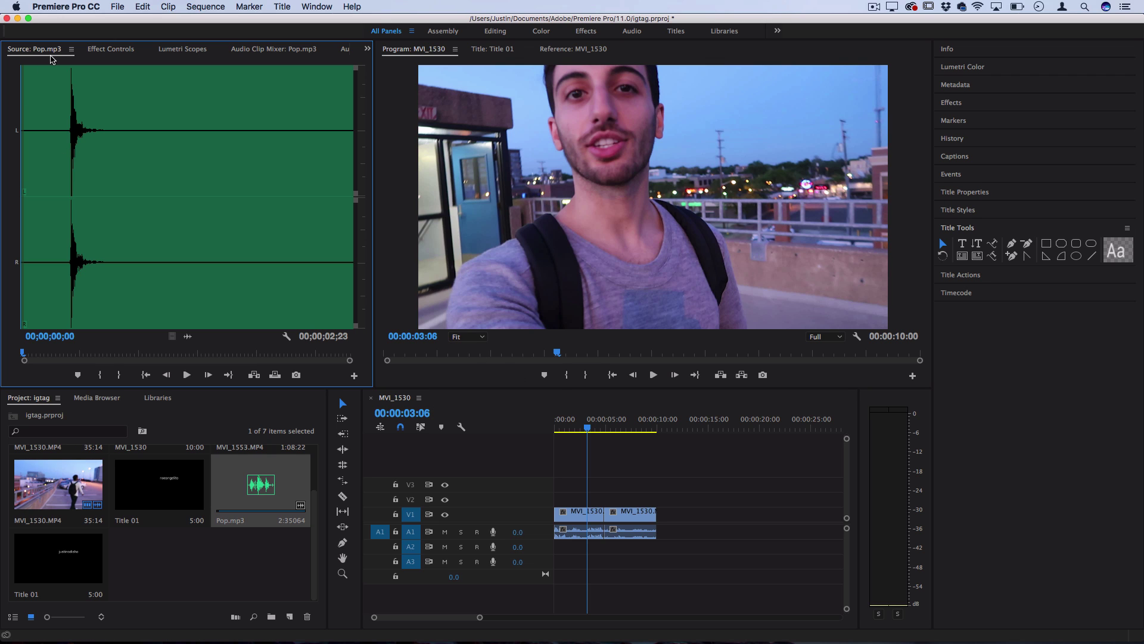
# Deselect Pop.mp3 and place the playhead at 00:00:00:19.
pyautogui.click(132, 565)
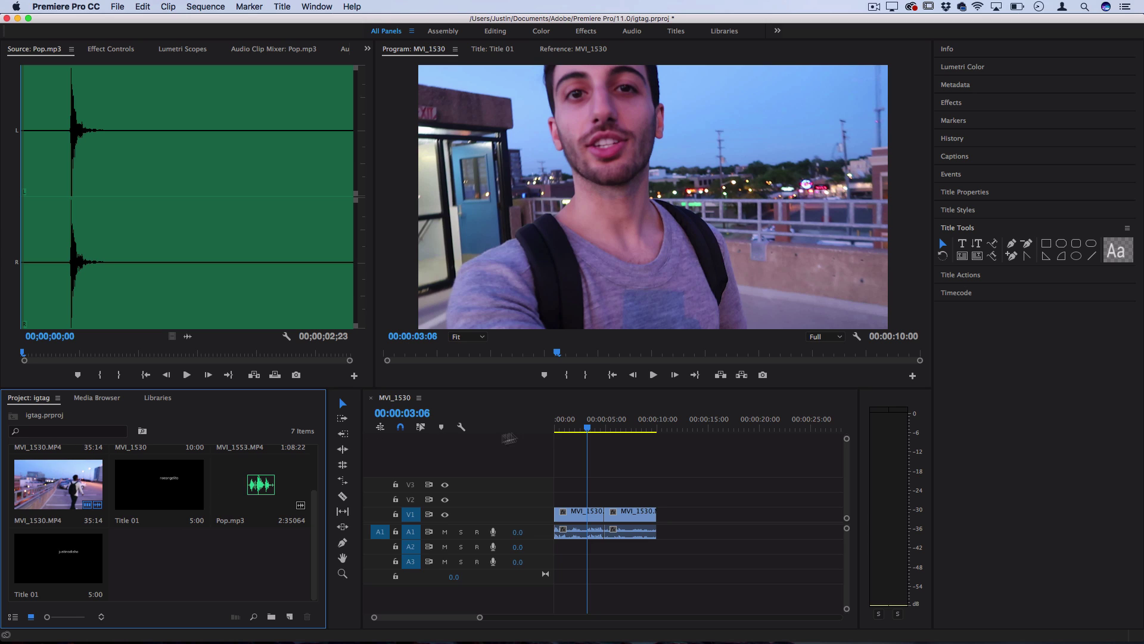
pyautogui.click(563, 426)
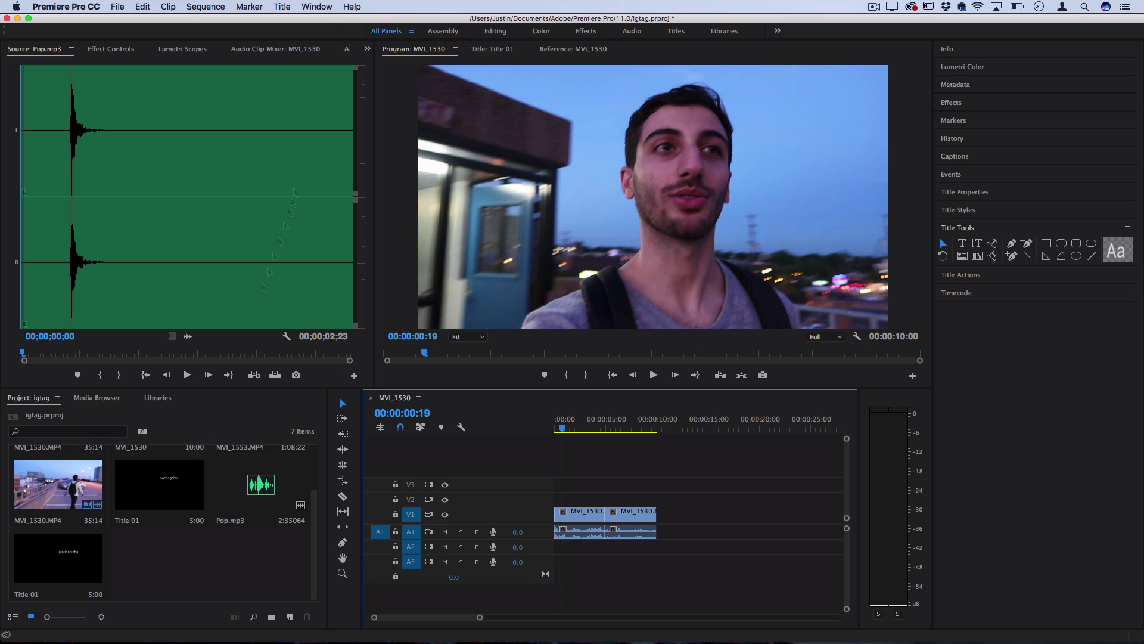
# Create a Default Still title (Title 02) and draw a white rectangle bar across the frame's middle.
pyautogui.click(281, 7)
pyautogui.moveTo(293, 40)
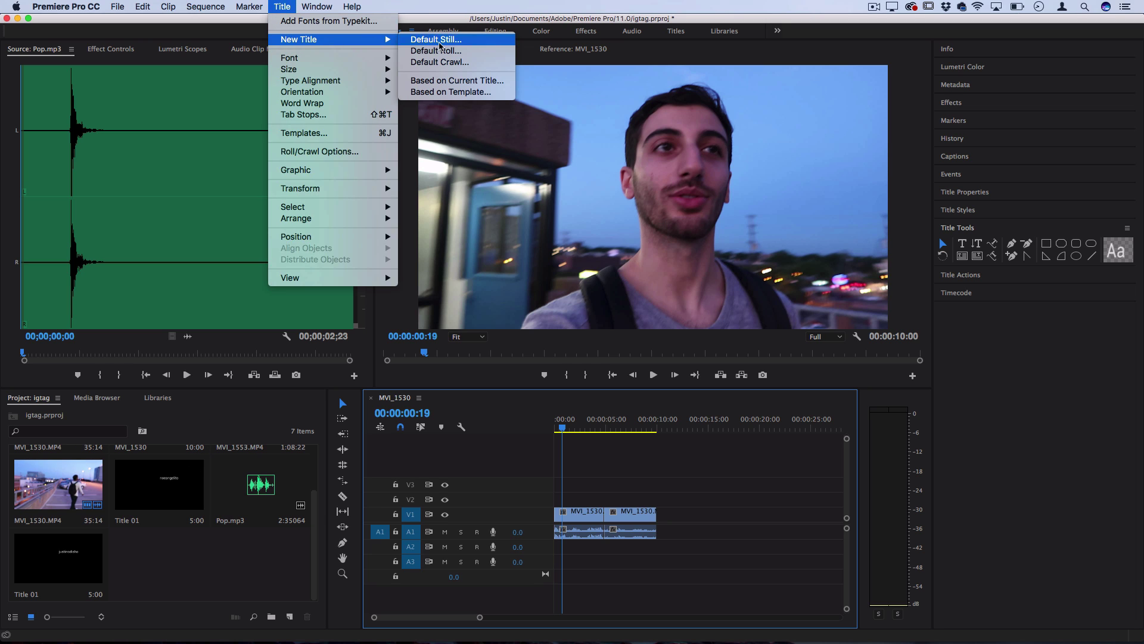
pyautogui.click(446, 41)
pyautogui.click(647, 389)
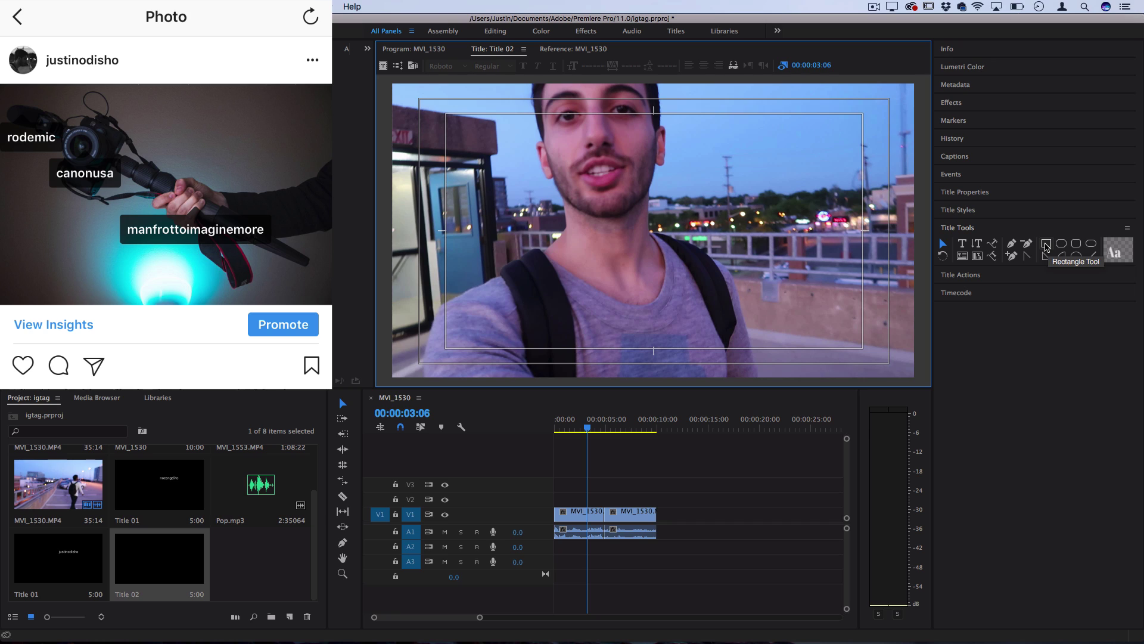
pyautogui.click(1045, 244)
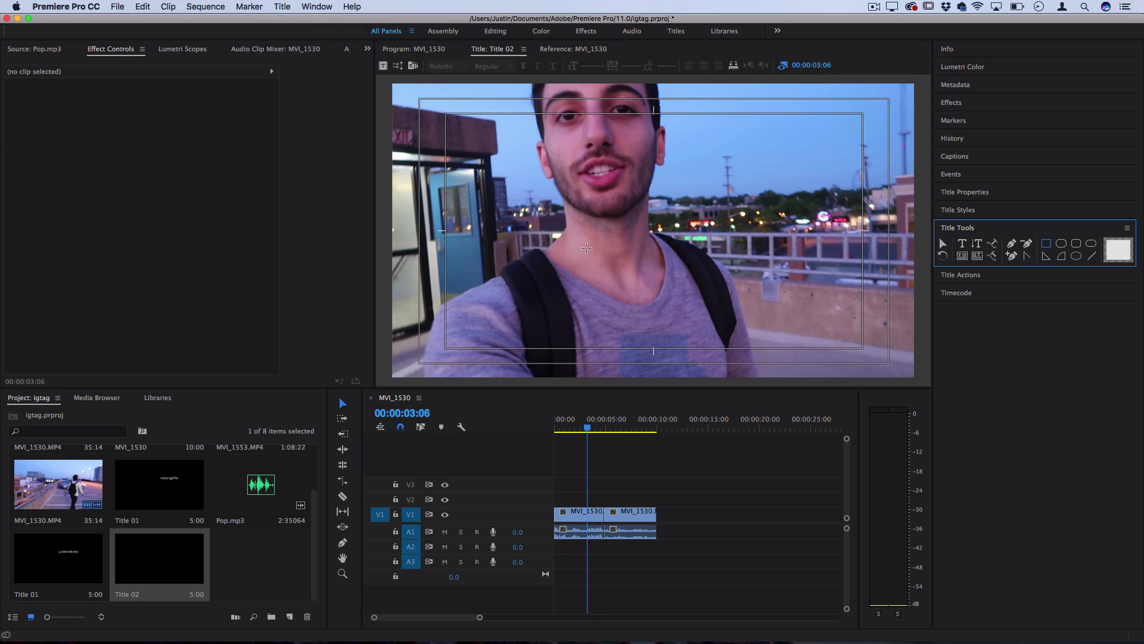
pyautogui.moveTo(547, 220)
pyautogui.mouseDown()
pyautogui.moveTo(728, 241)
pyautogui.moveTo(778, 269)
pyautogui.moveTo(757, 258)
pyautogui.moveTo(765, 251)
pyautogui.moveTo(760, 264)
pyautogui.mouseUp()
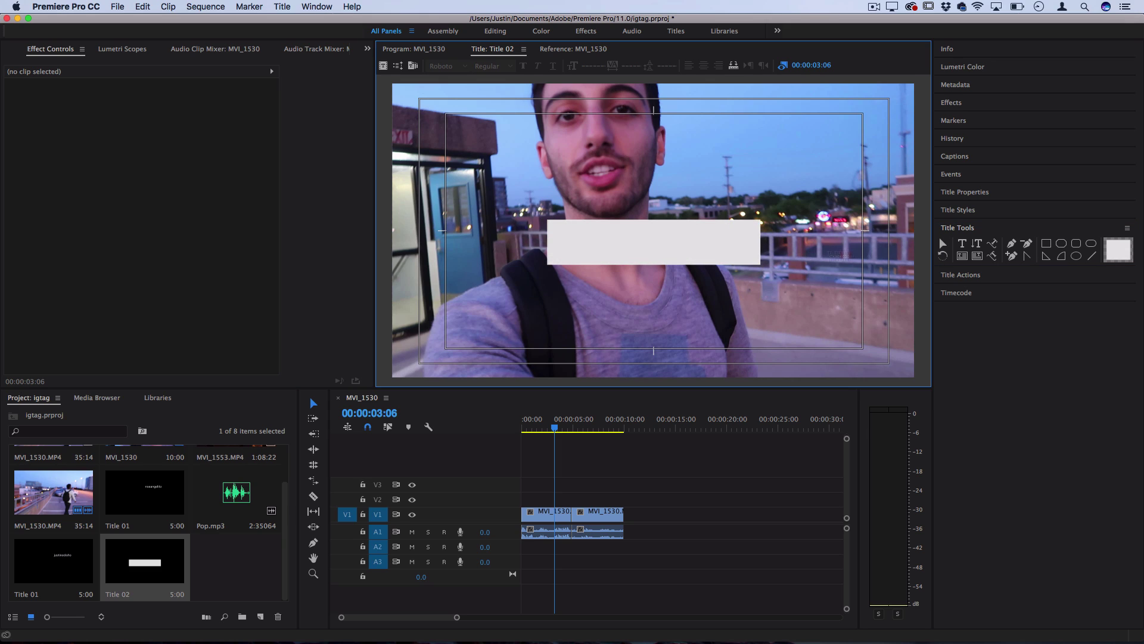
# Draw a small white wedge, flip it into a pointer, and set it on the bar's top centre edge.
pyautogui.click(1047, 260)
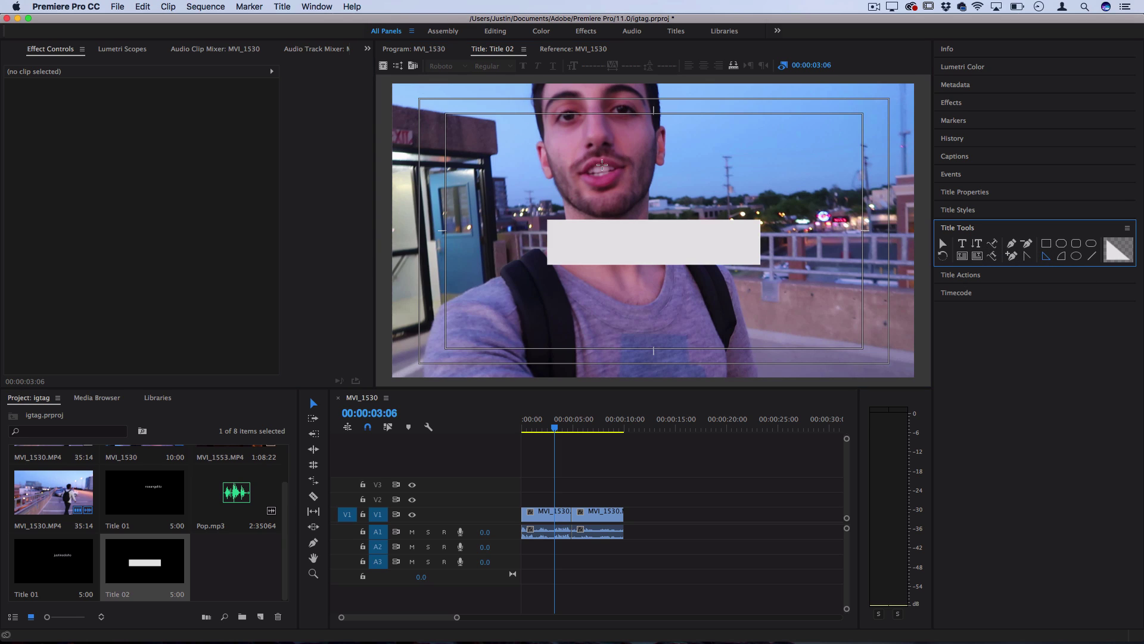
pyautogui.moveTo(611, 162)
pyautogui.mouseDown()
pyautogui.moveTo(654, 203)
pyautogui.moveTo(637, 187)
pyautogui.mouseUp()
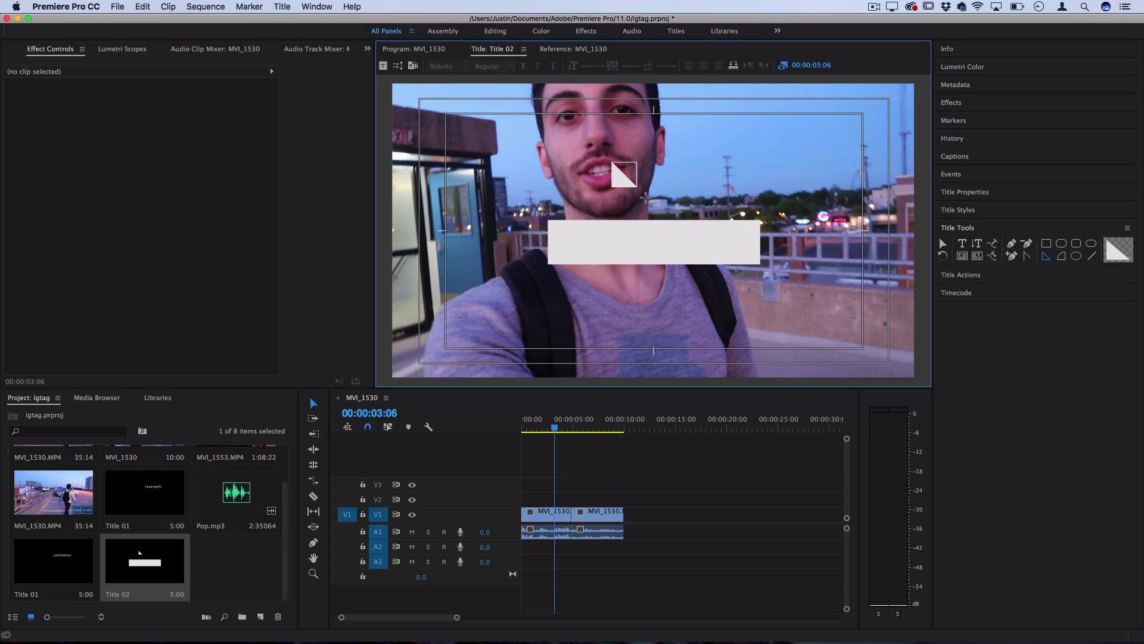
pyautogui.press('v')
pyautogui.click(943, 245)
pyautogui.moveTo(641, 194); pyautogui.dragTo(556, 188)
pyautogui.press('shift')
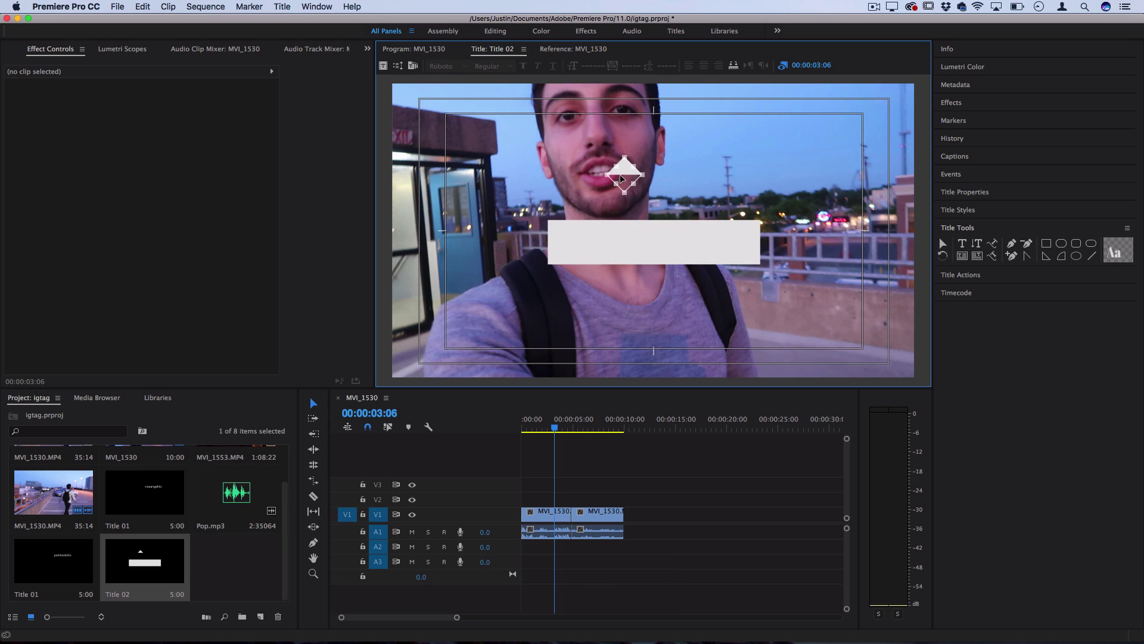
pyautogui.moveTo(622, 177); pyautogui.dragTo(654, 225)
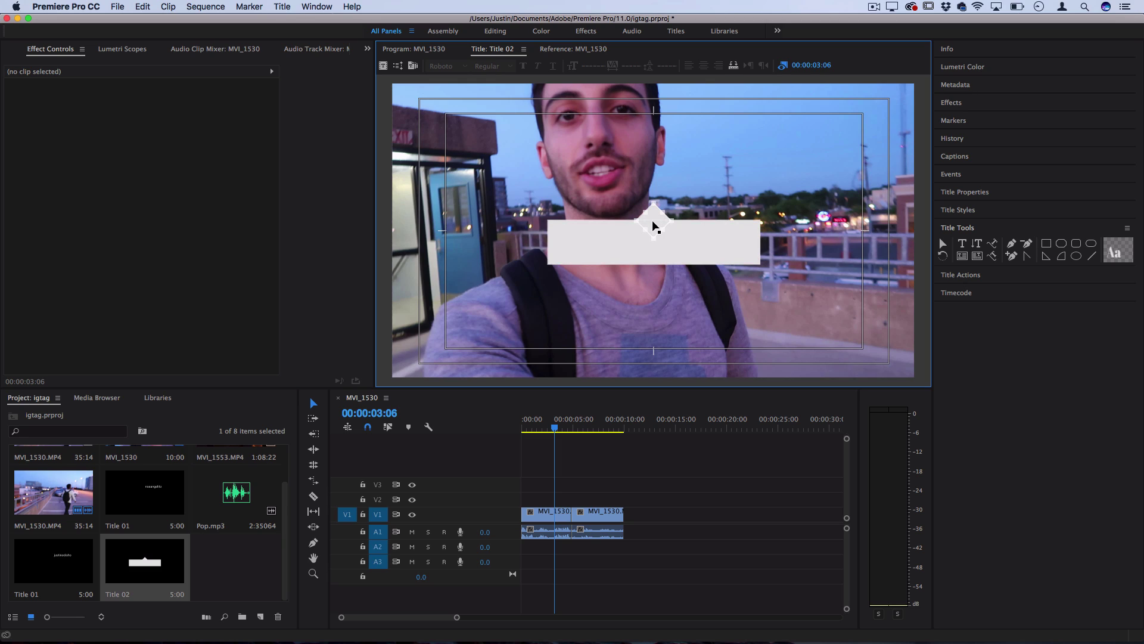
pyautogui.press('Up')
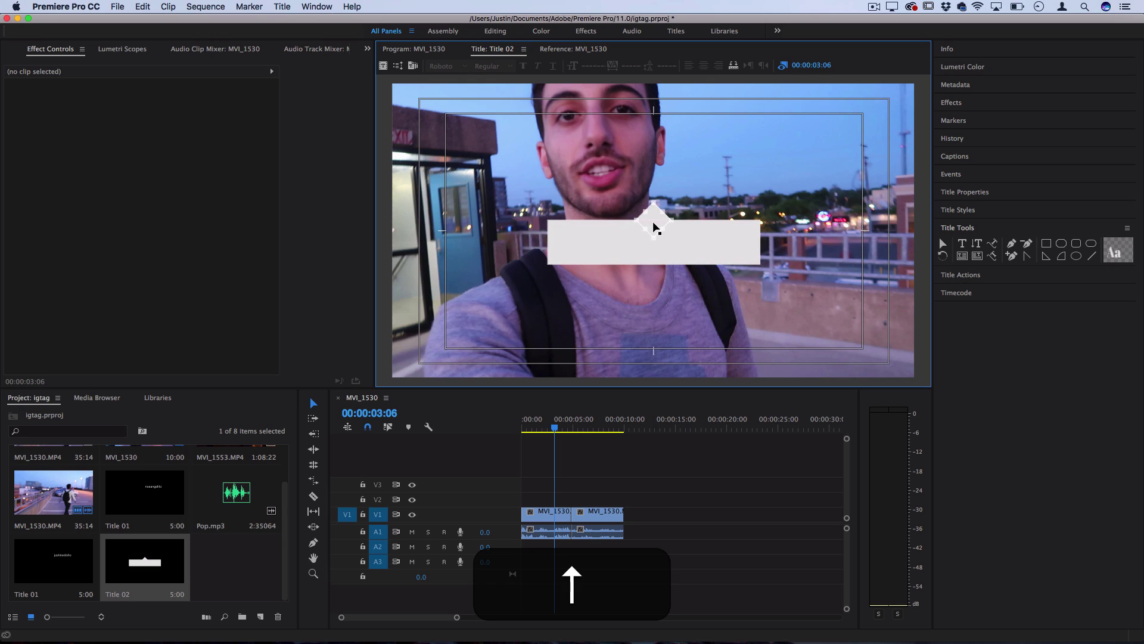
pyautogui.press('Down')
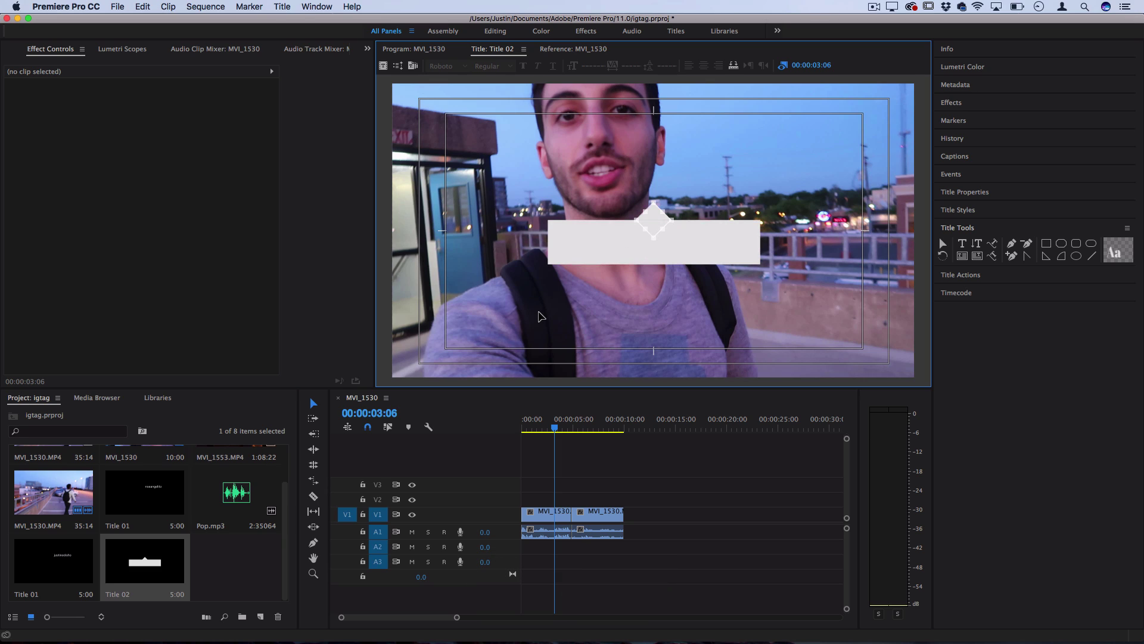
# Fill both the bar and pointer with near-black #101010 at 90% fill opacity.
pyautogui.click(682, 287)
pyautogui.click(679, 256)
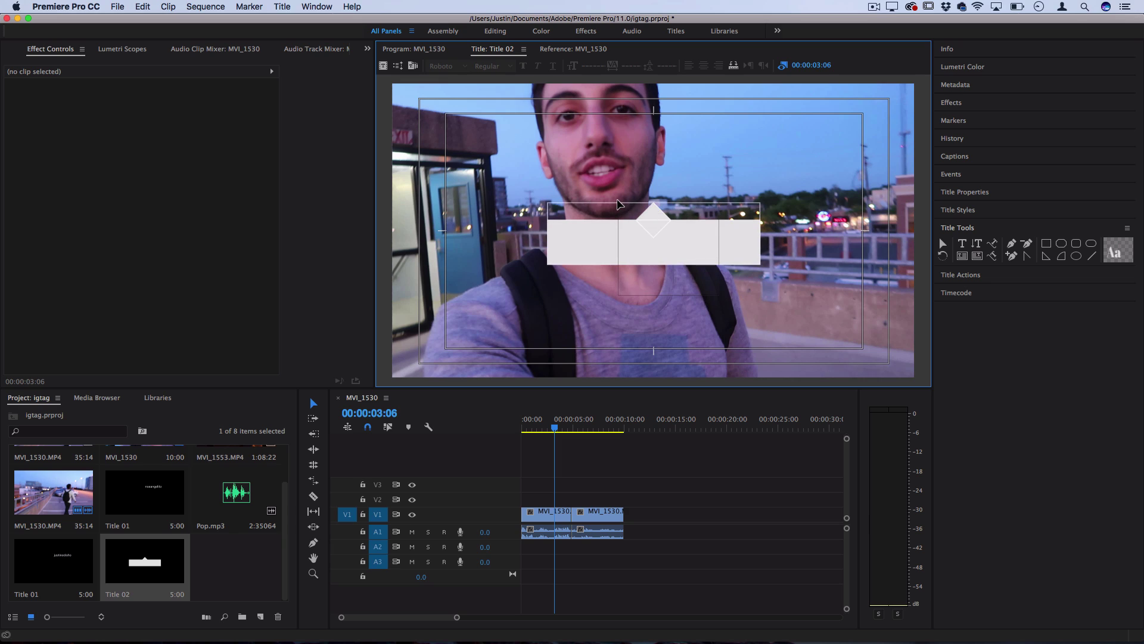
pyautogui.click(978, 192)
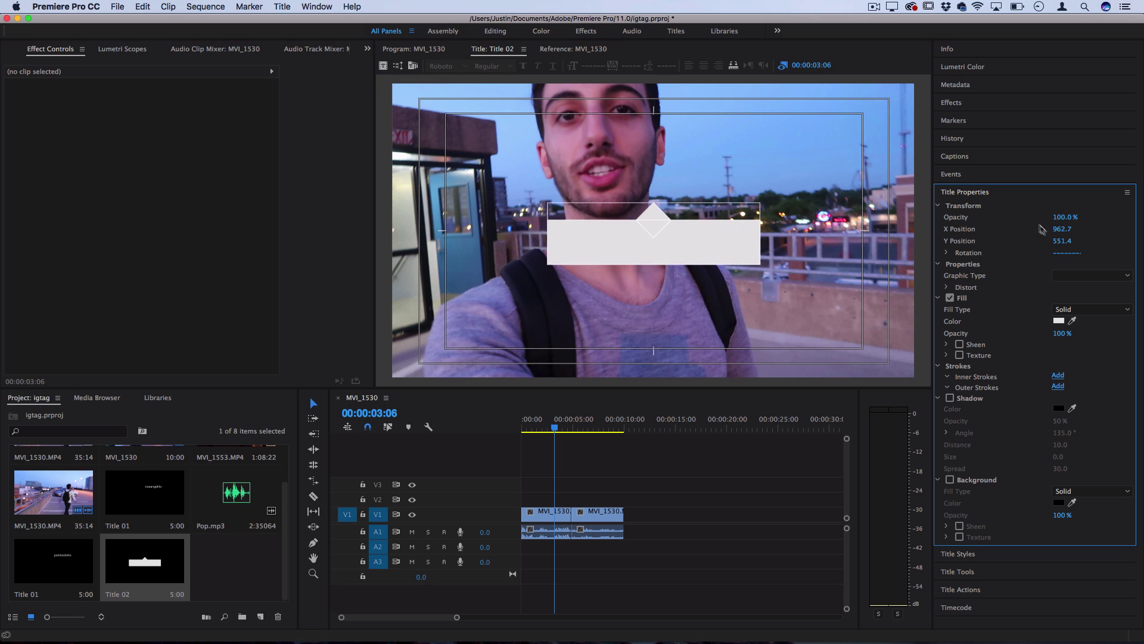
pyautogui.click(1058, 322)
pyautogui.moveTo(515, 239); pyautogui.dragTo(379, 169)
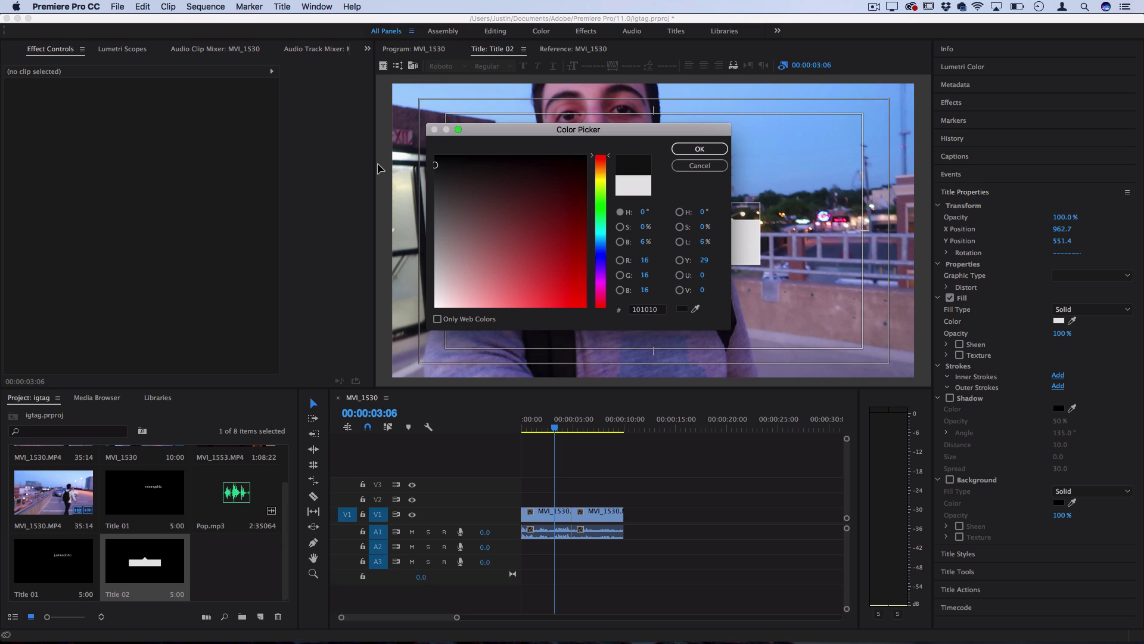
pyautogui.click(700, 149)
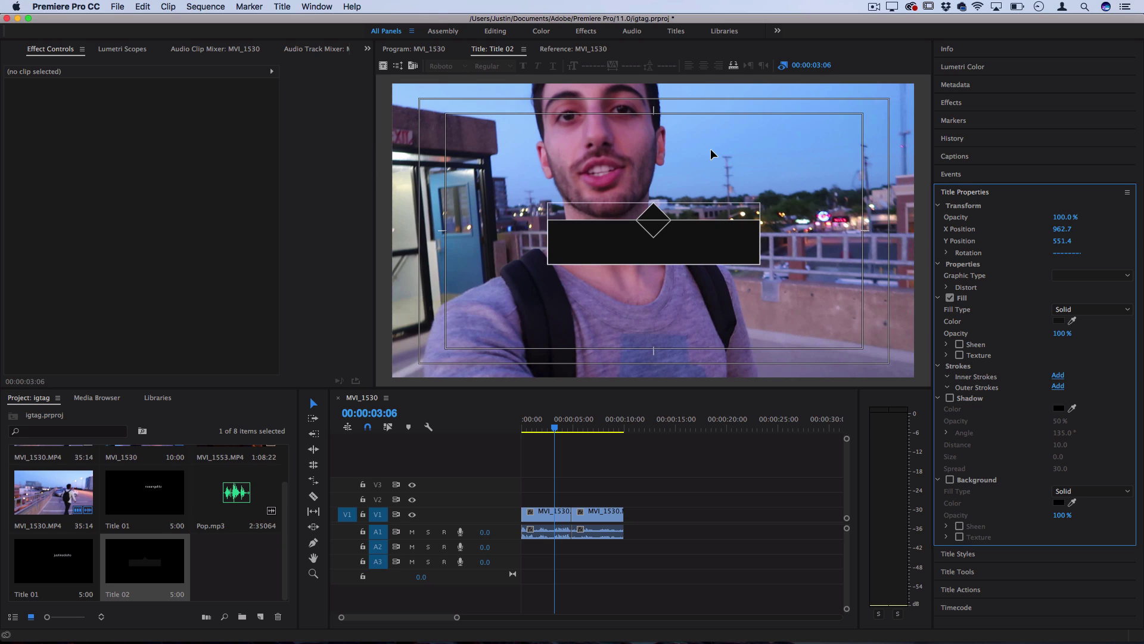
pyautogui.click(1058, 334)
pyautogui.write('90')
pyautogui.press('Return')
pyautogui.click(863, 360)
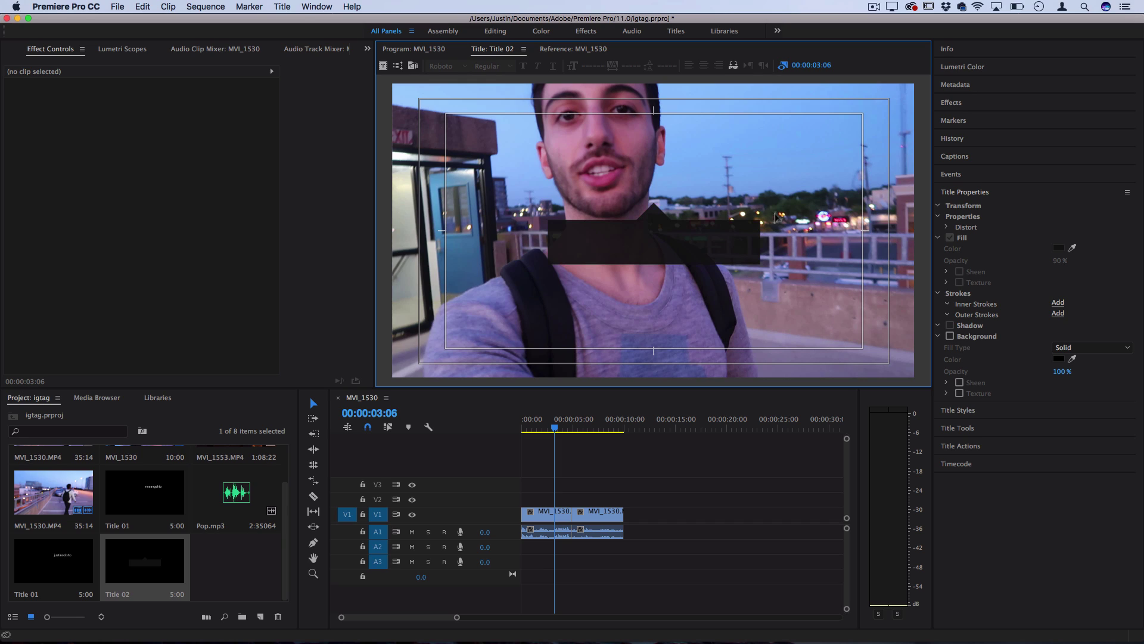
# Type the username as a text line inside the dark tag box.
pyautogui.click(965, 192)
pyautogui.click(968, 227)
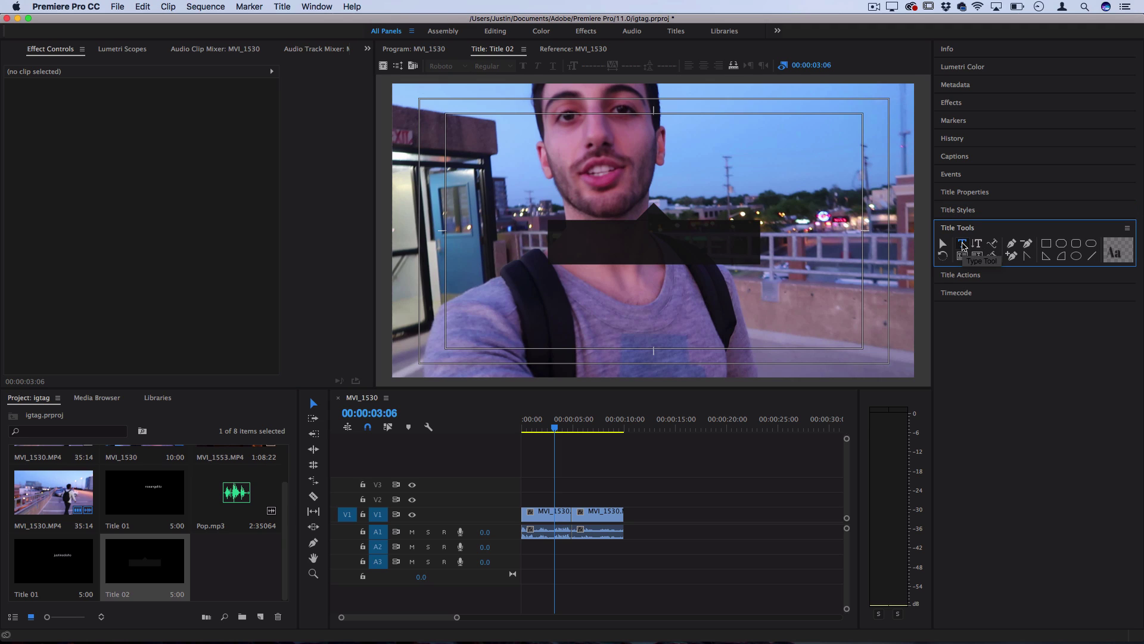
pyautogui.click(963, 244)
pyautogui.click(571, 245)
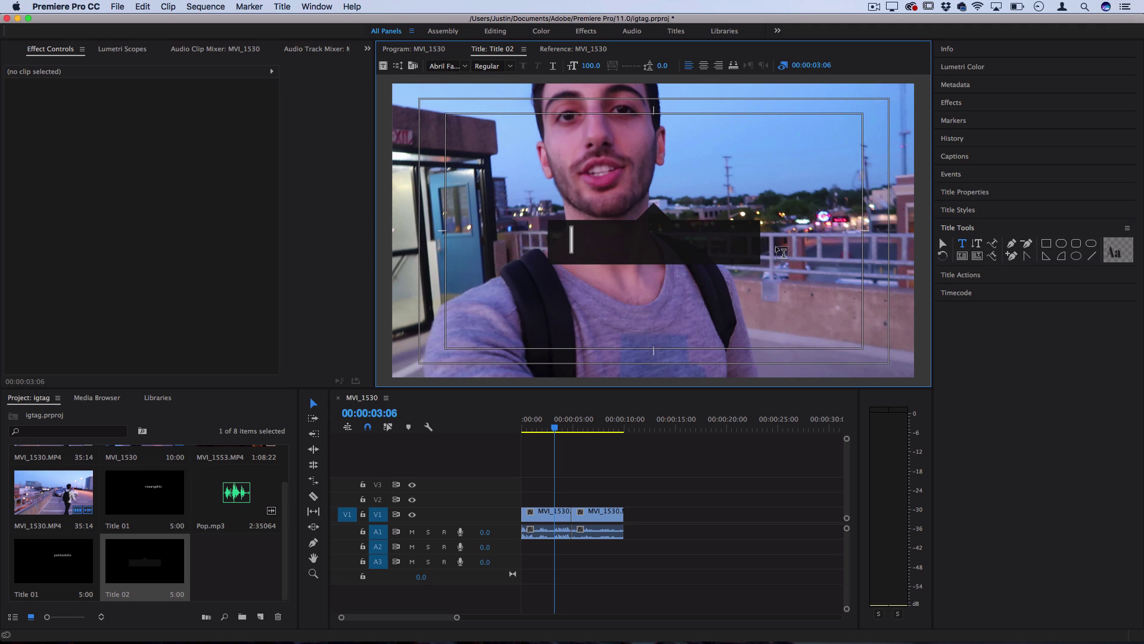
pyautogui.press('BackSpace')
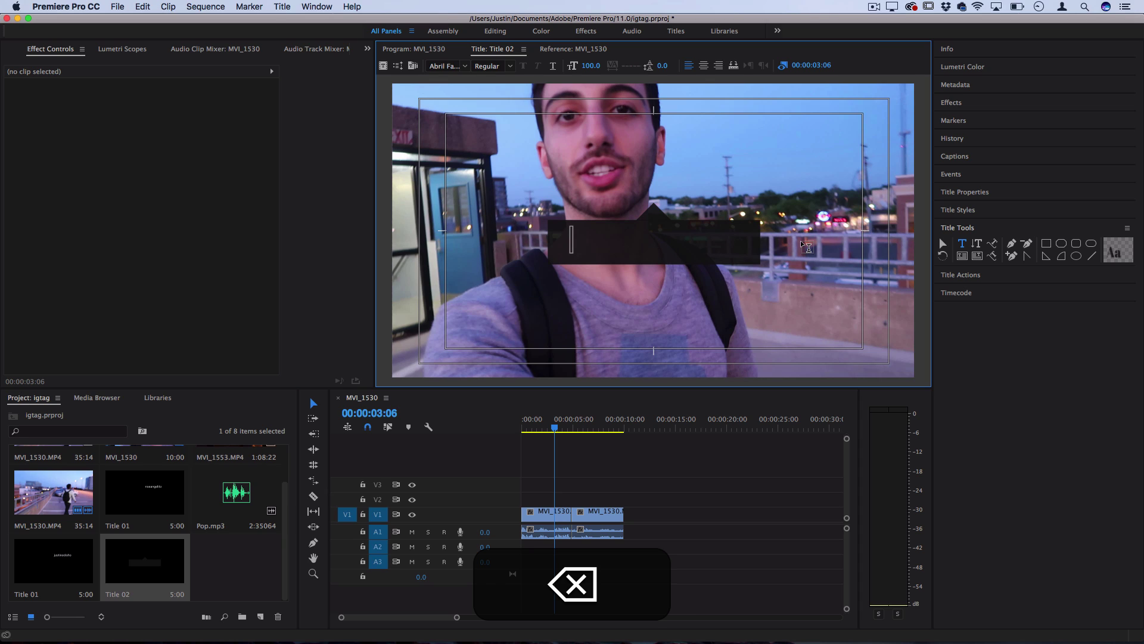
pyautogui.write('justinedits')
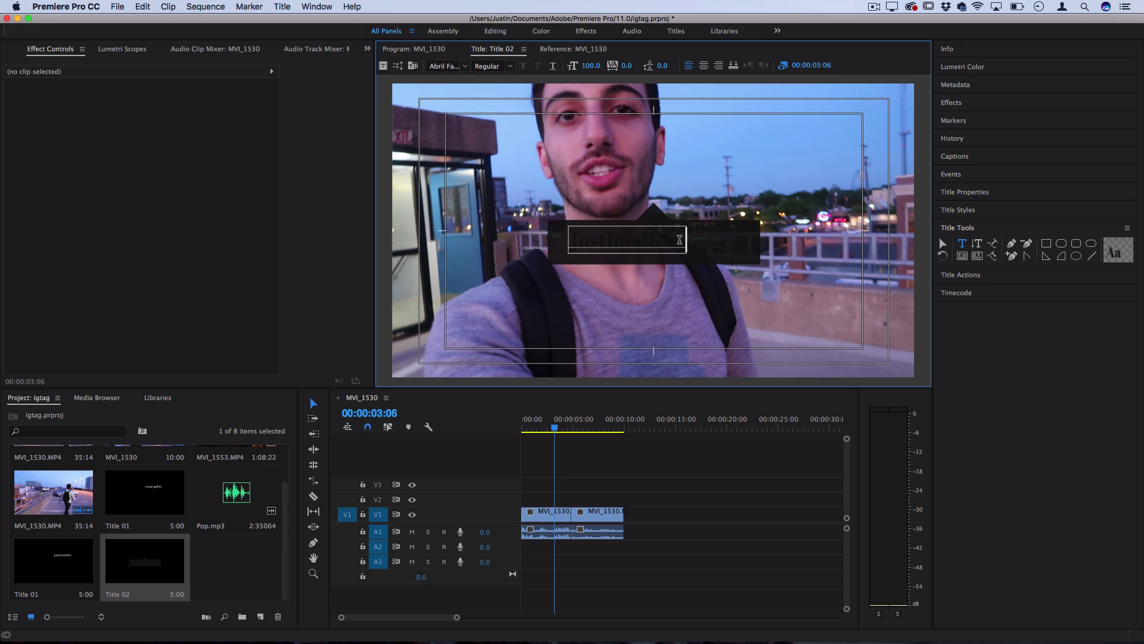
# Set the username text's fill colour to white.
pyautogui.press('super+a')
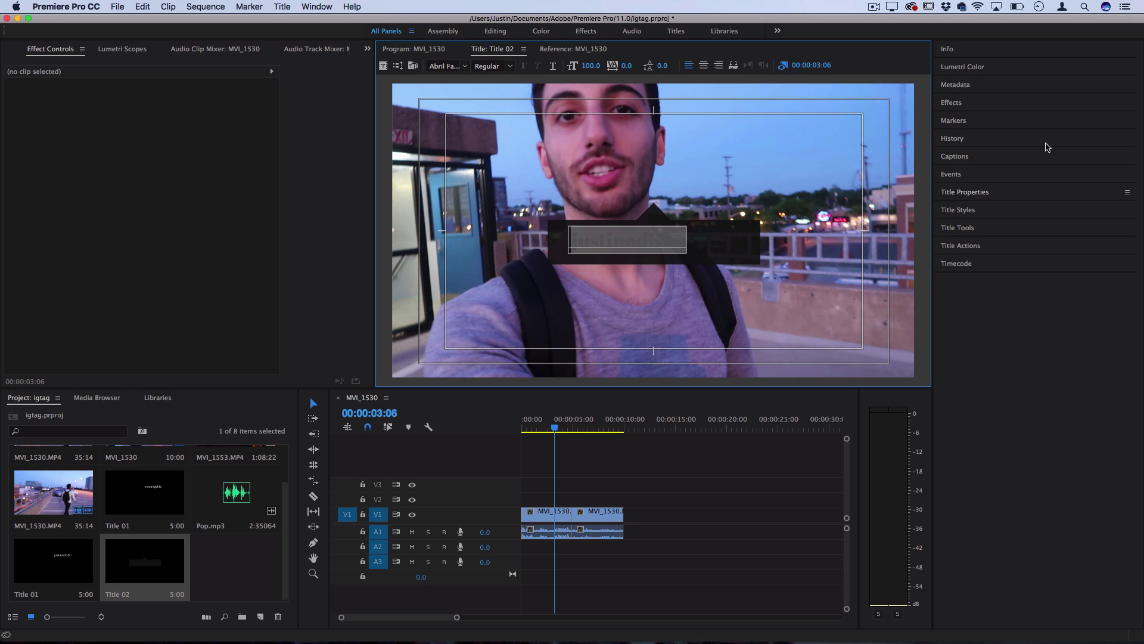
pyautogui.click(994, 197)
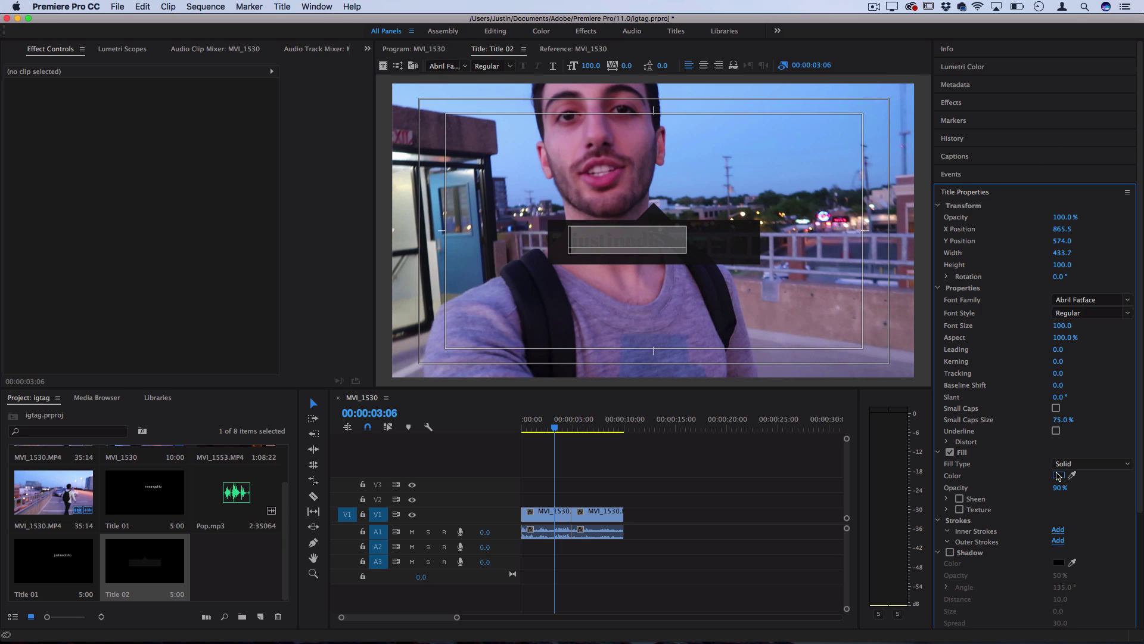
pyautogui.click(1057, 475)
pyautogui.moveTo(488, 204); pyautogui.dragTo(297, 472)
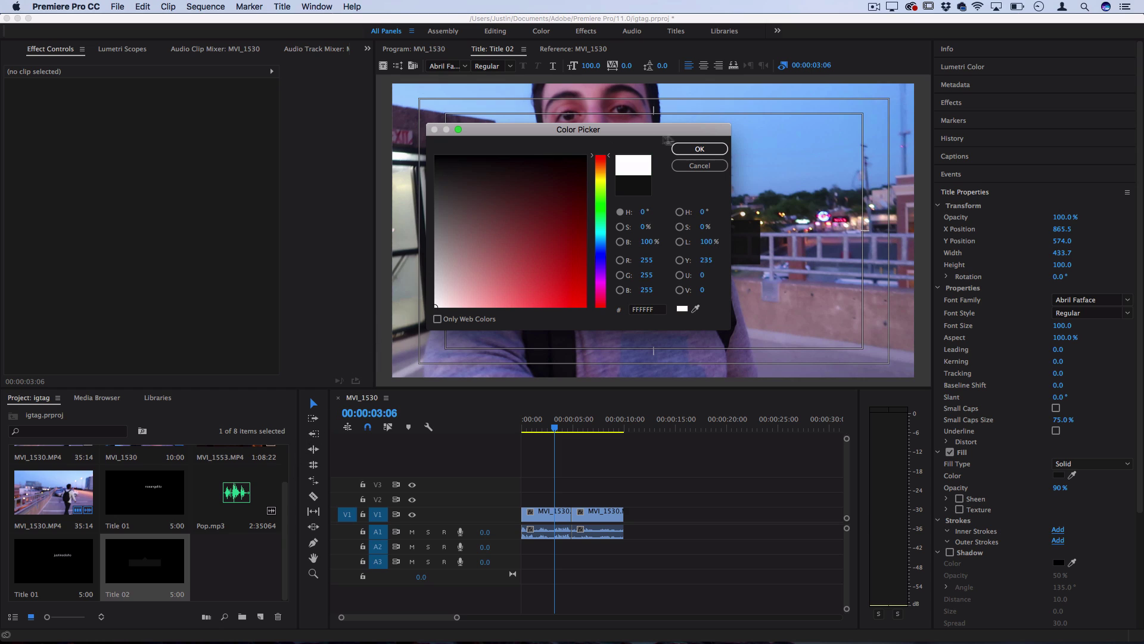
pyautogui.click(699, 152)
# Change the username font from Abril Fatface to Roboto Regular.
pyautogui.click(444, 66)
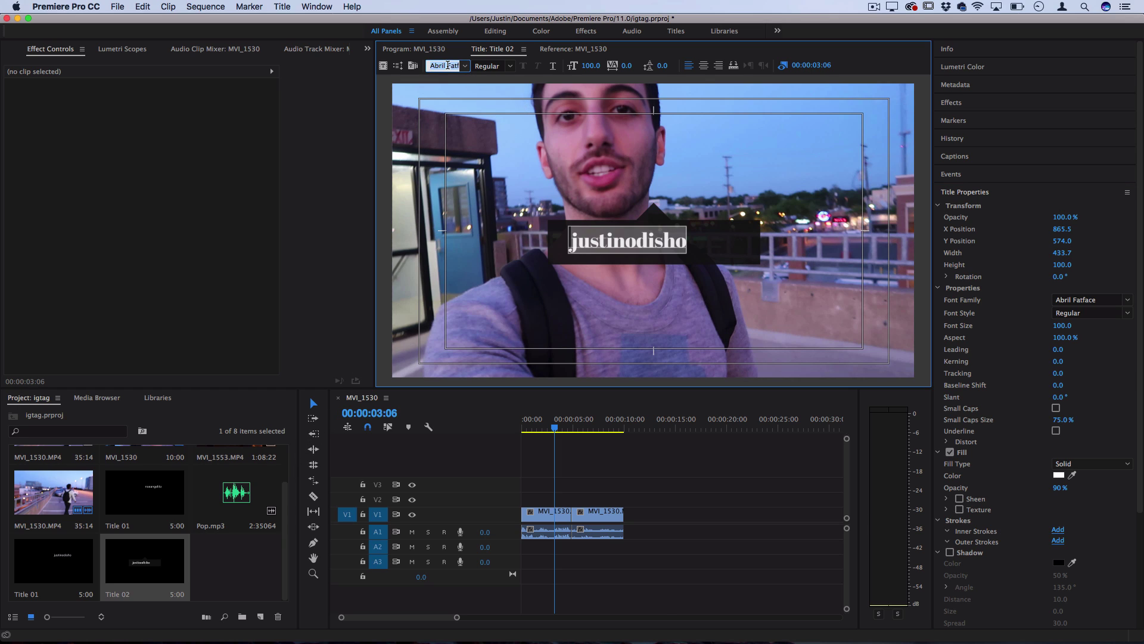
pyautogui.write('roboto')
pyautogui.press('Return')
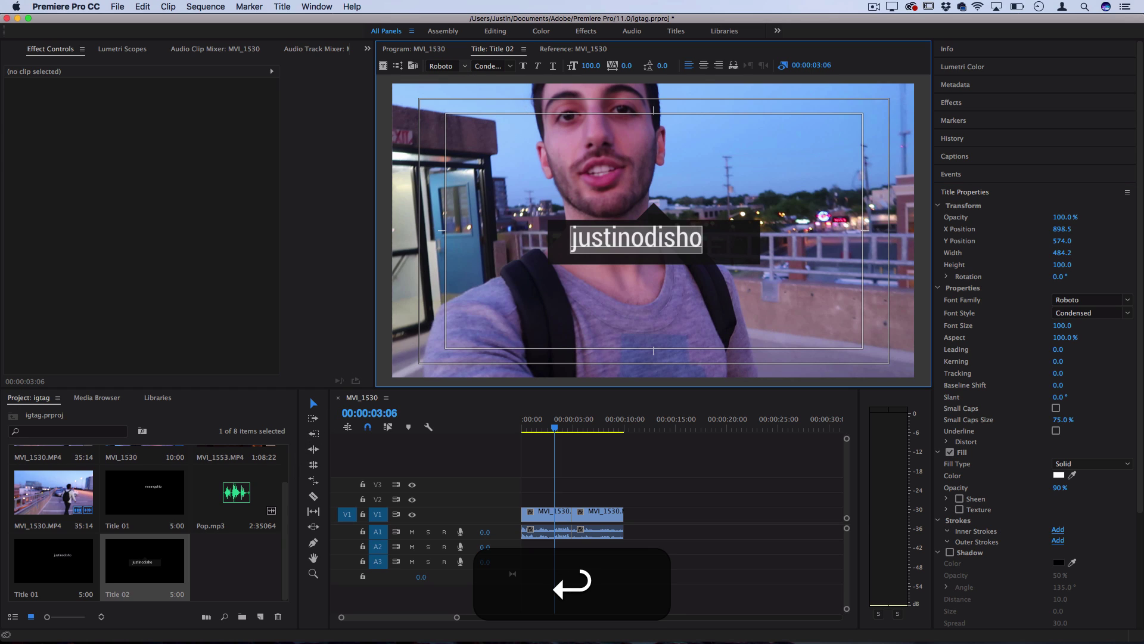
pyautogui.click(510, 66)
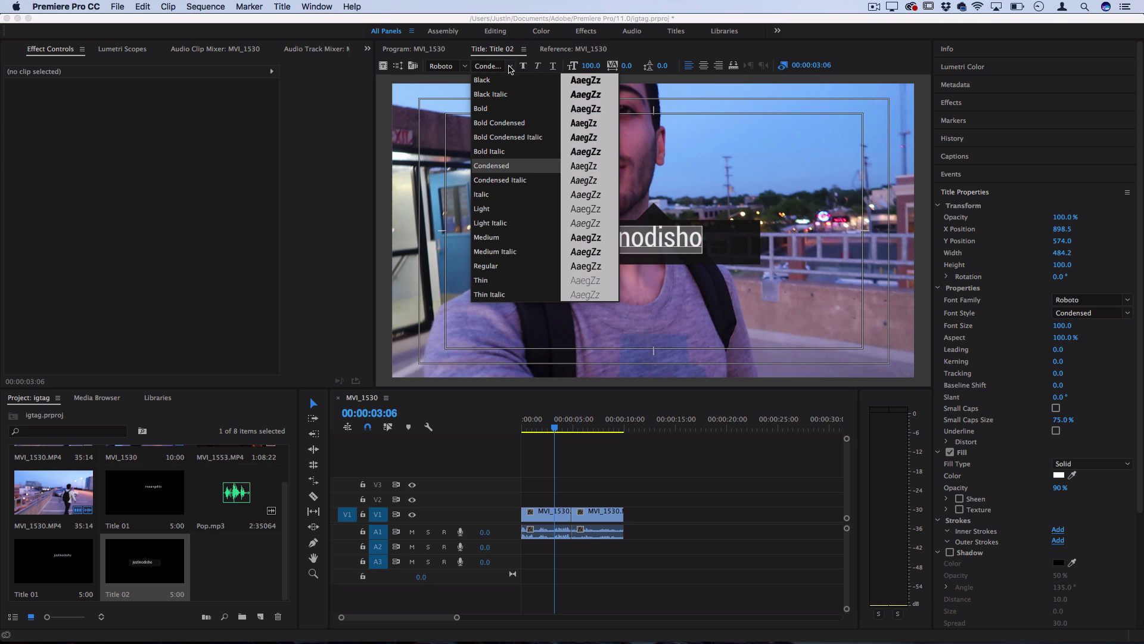
pyautogui.click(507, 266)
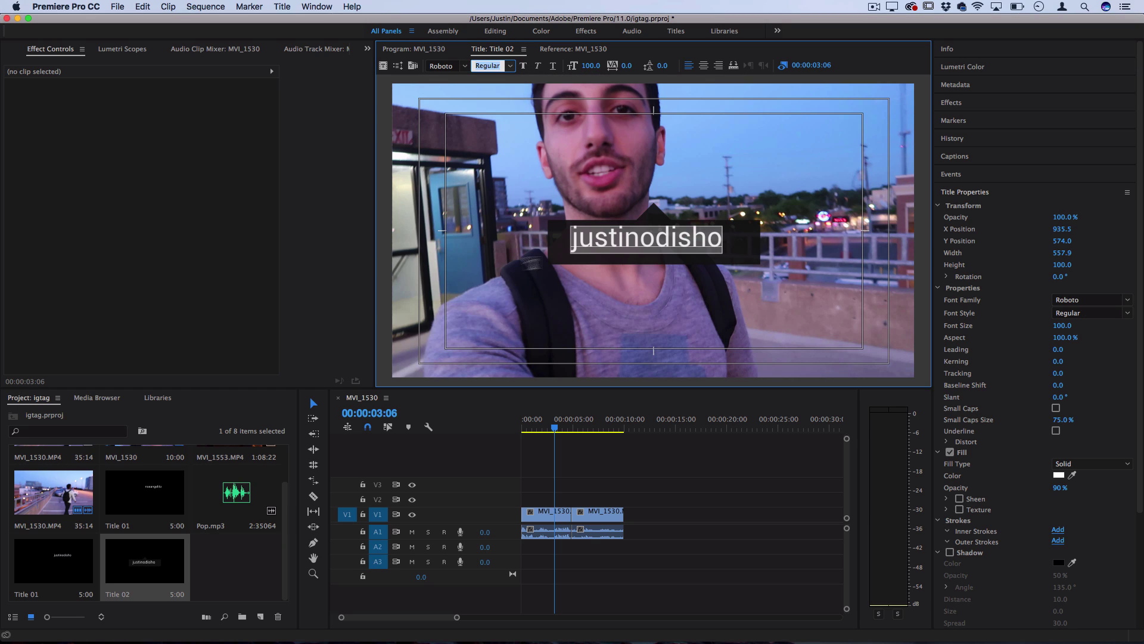
pyautogui.click(447, 67)
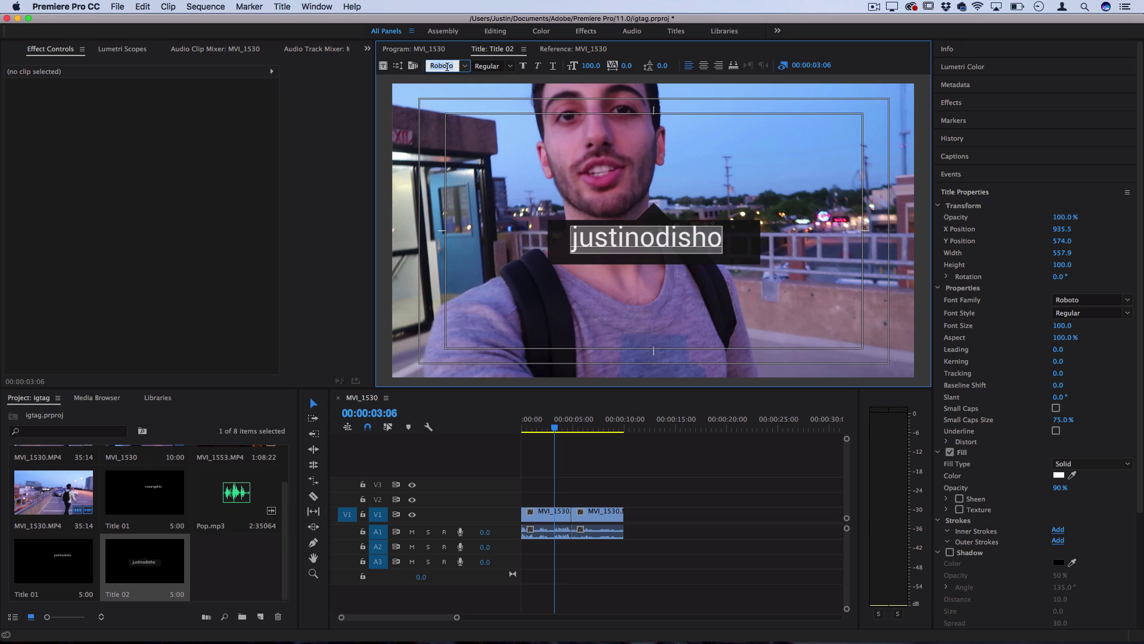
pyautogui.click(720, 238)
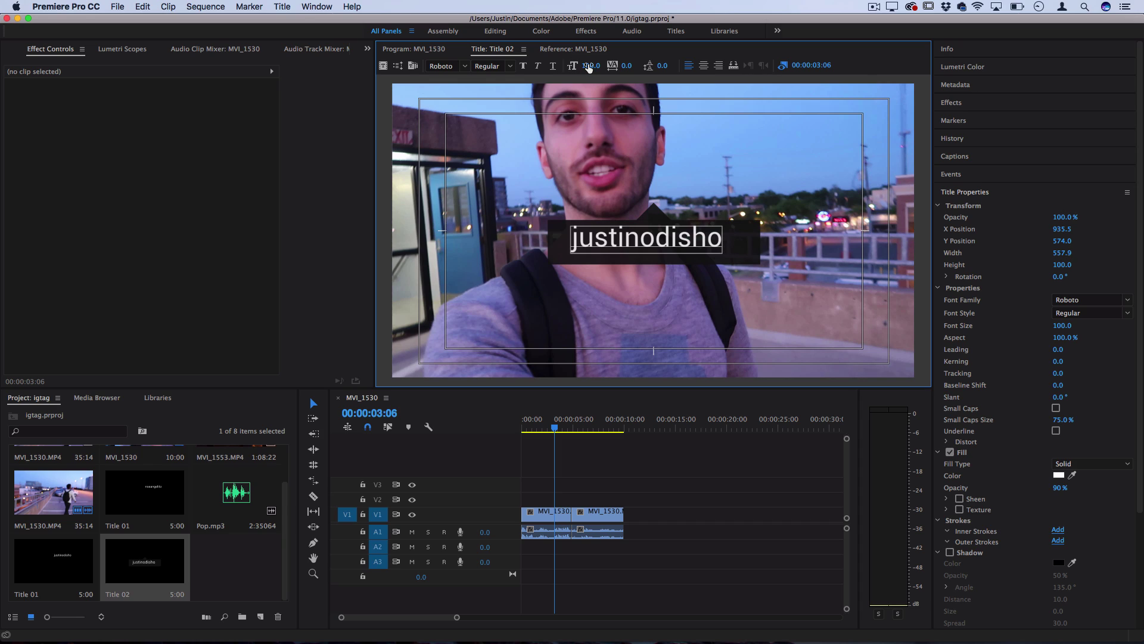
# Nudge the username text right so it sits centred in the dark box.
pyautogui.moveTo(1062, 229)
pyautogui.mouseDown()
pyautogui.moveTo(1073, 229)
pyautogui.moveTo(1066, 241)
pyautogui.moveTo(1064, 230)
pyautogui.mouseUp()
pyautogui.click(999, 193)
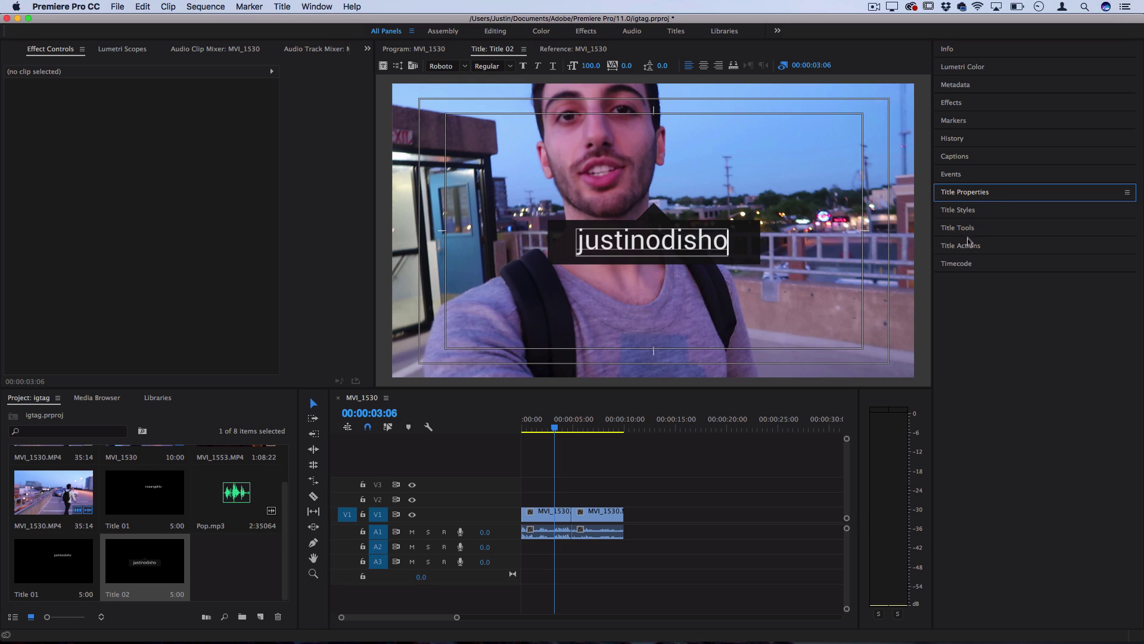
pyautogui.click(966, 229)
pyautogui.click(670, 251)
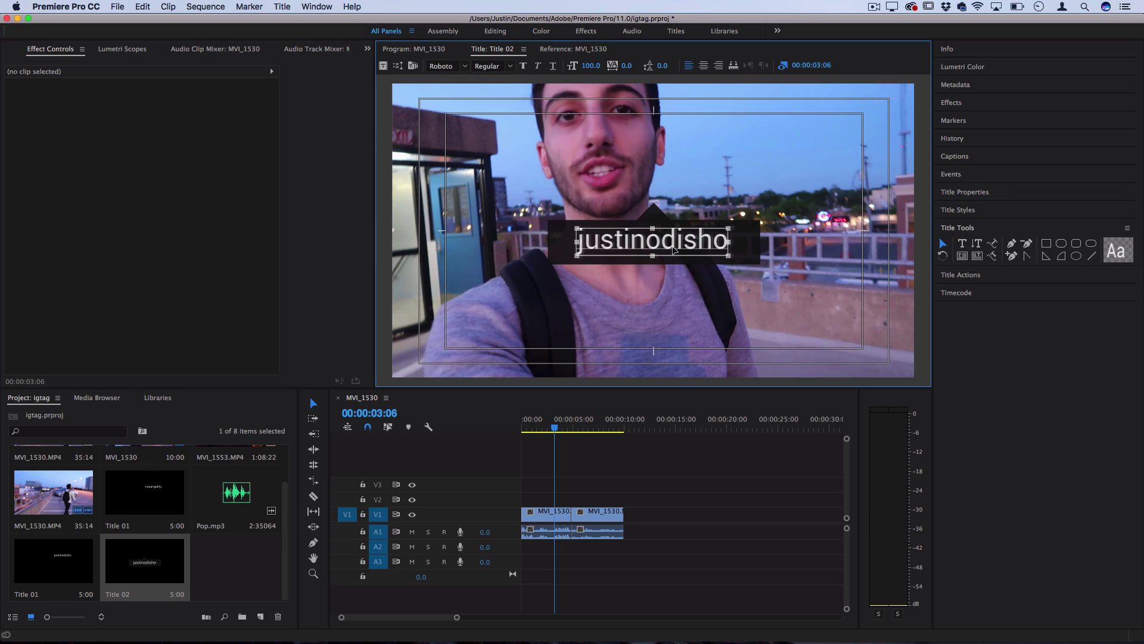
pyautogui.moveTo(670, 250); pyautogui.dragTo(673, 250)
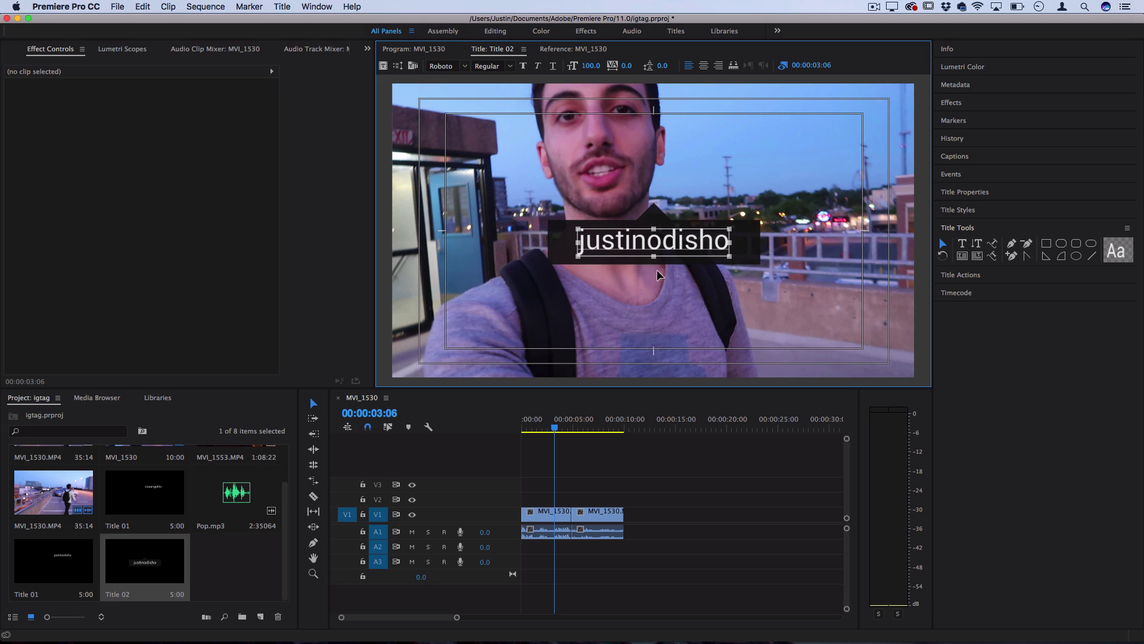
# Narrow the dark background box evenly to fit snugly around the text.
pyautogui.press('super+shift+a')
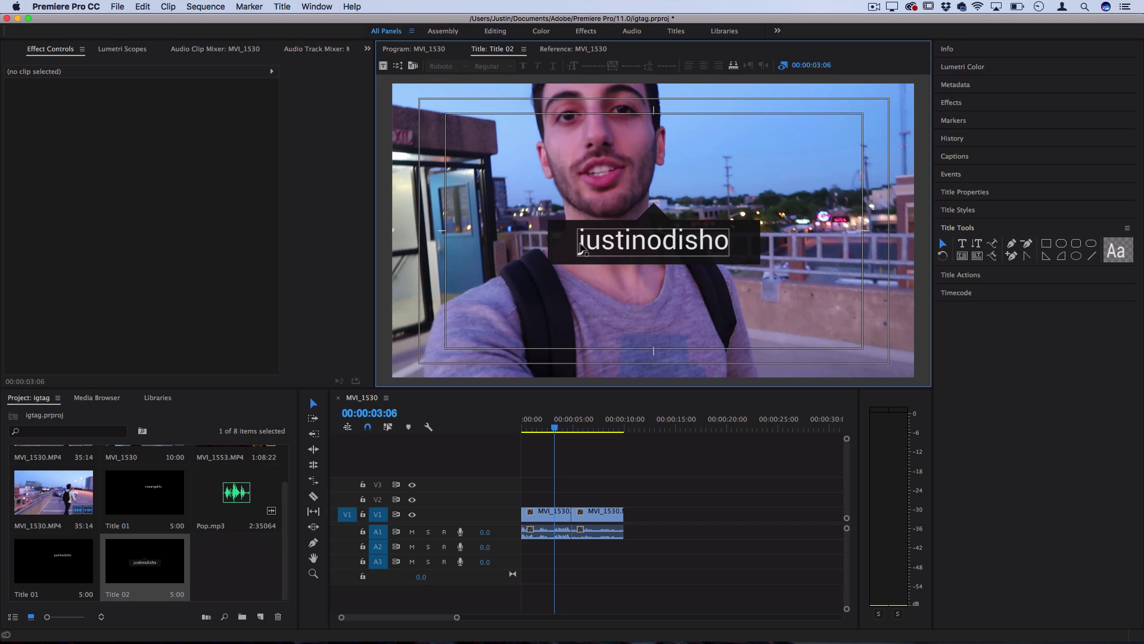
pyautogui.click(747, 241)
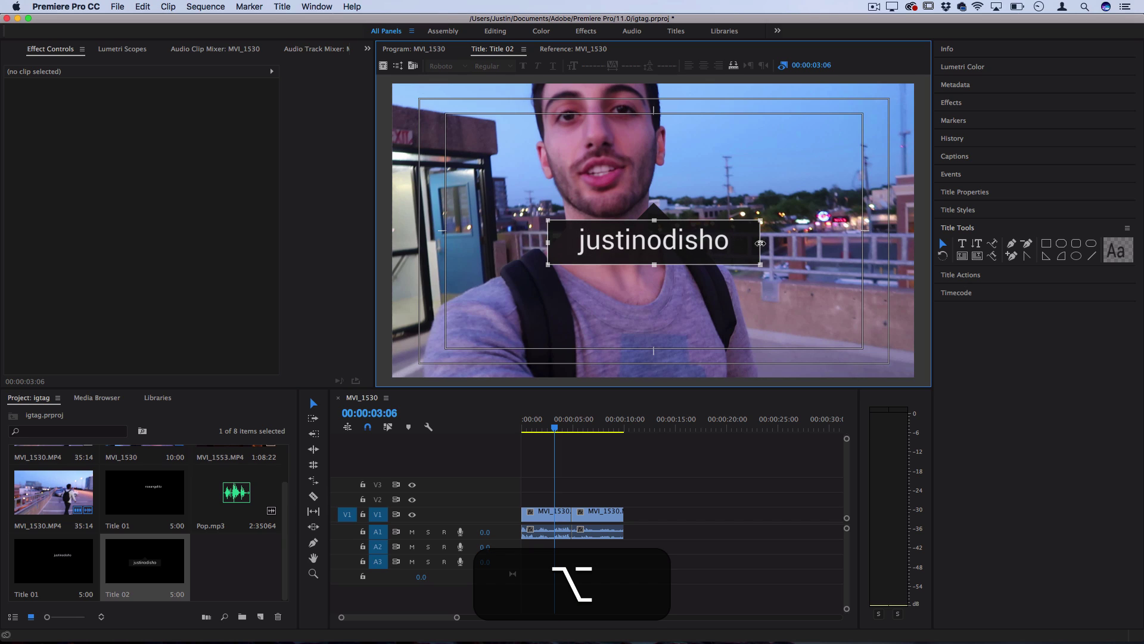
pyautogui.moveTo(762, 243); pyautogui.dragTo(739, 243)
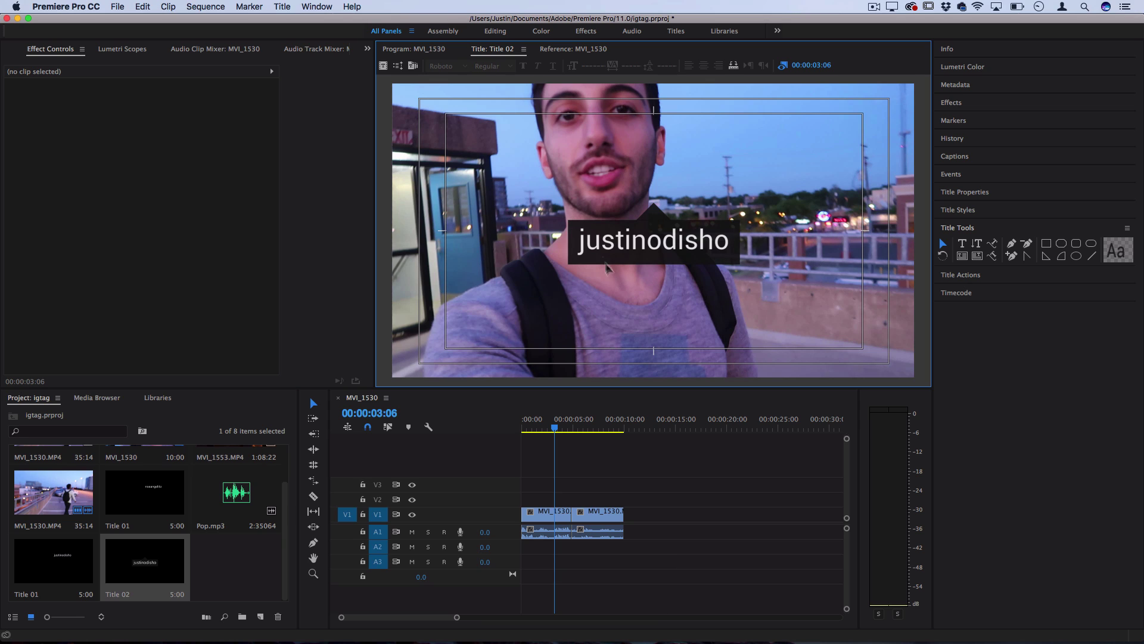
# Place Title 02 on track V2 at the sequence start, above the MVI_1530 footage.
pyautogui.click(238, 557)
pyautogui.click(152, 564)
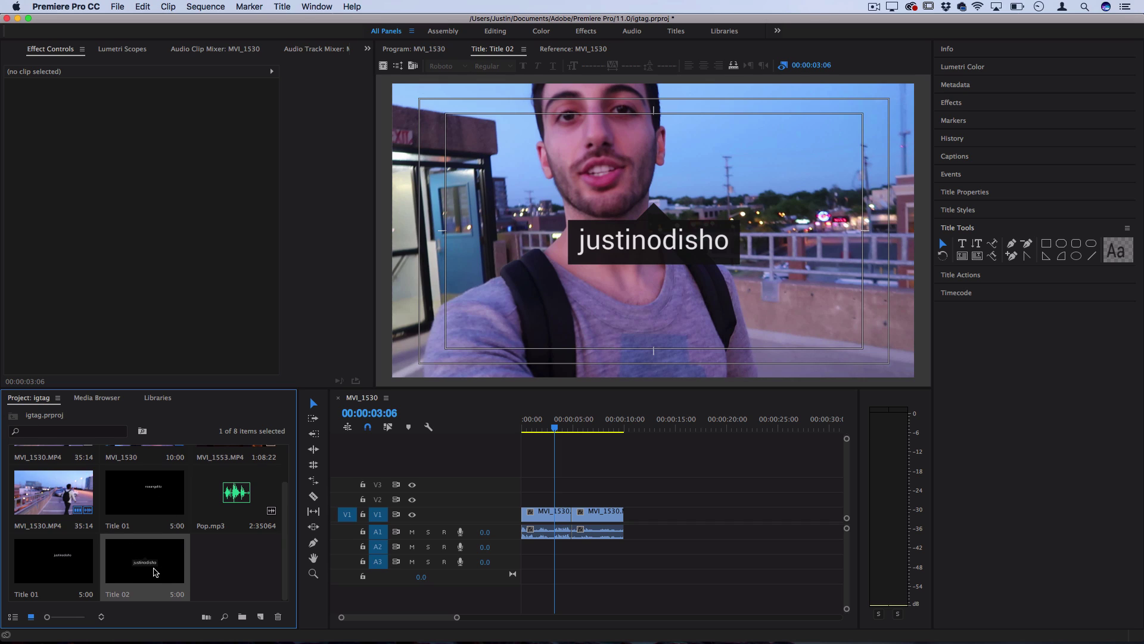
pyautogui.moveTo(143, 567); pyautogui.dragTo(536, 503)
pyautogui.click(547, 428)
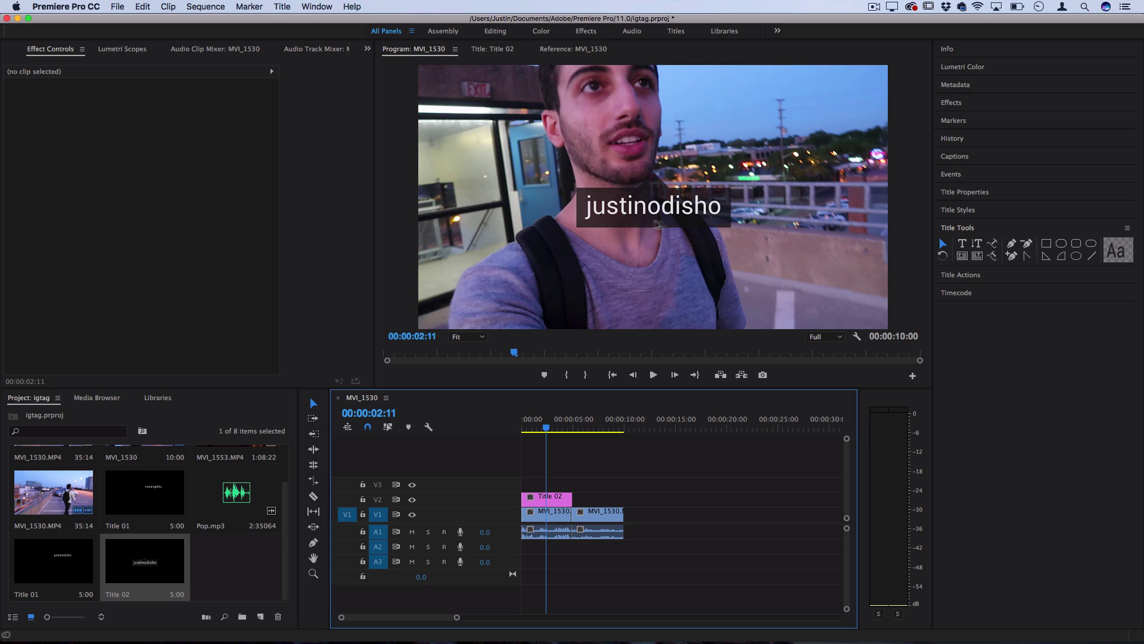
# Scale the Title 02 tag to 45 and place it at 876, 665, below the face.
pyautogui.click(555, 499)
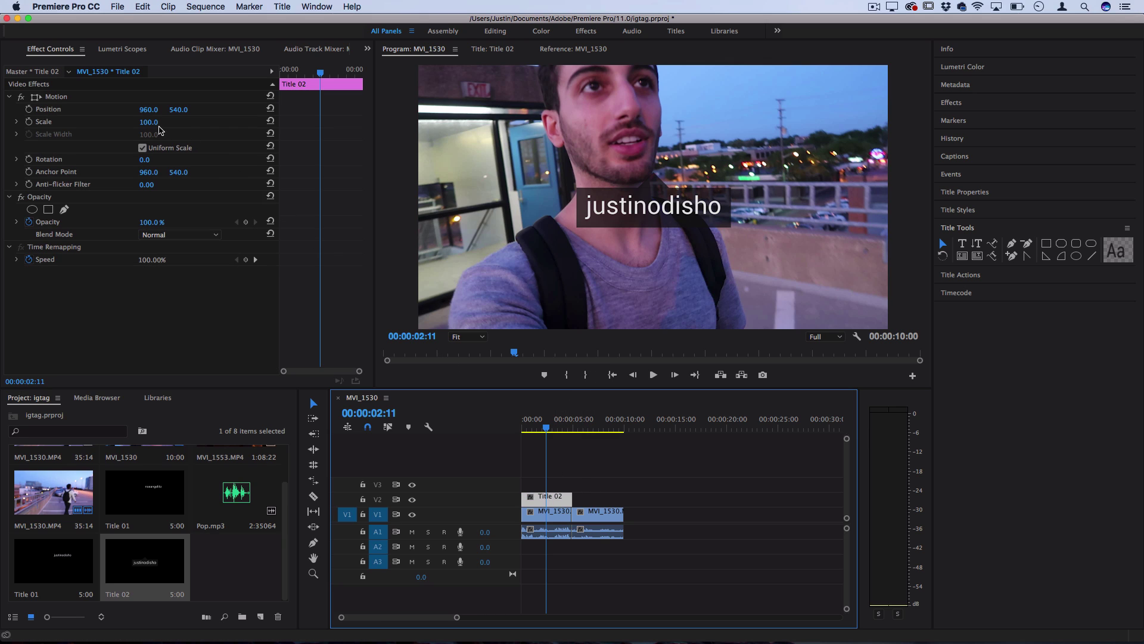
pyautogui.moveTo(146, 124); pyautogui.dragTo(181, 111)
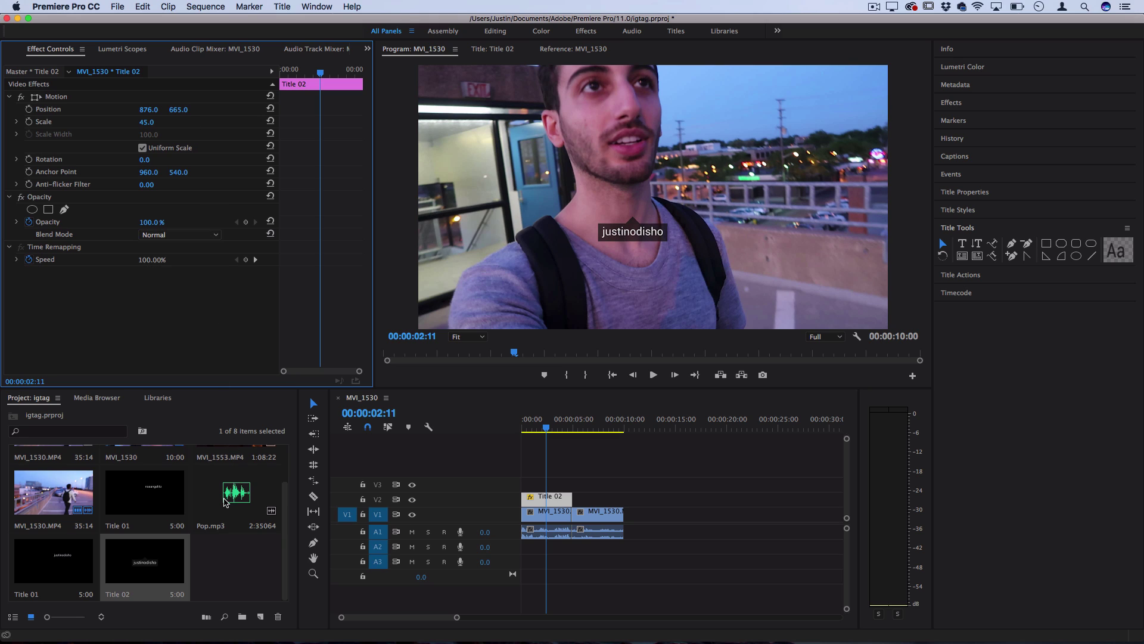
# Place Pop.mp3 on audio track A2 and zoom in to the sequence start.
pyautogui.moveTo(226, 498); pyautogui.dragTo(505, 551)
pyautogui.press('=')
pyautogui.press('=')
pyautogui.press('=')
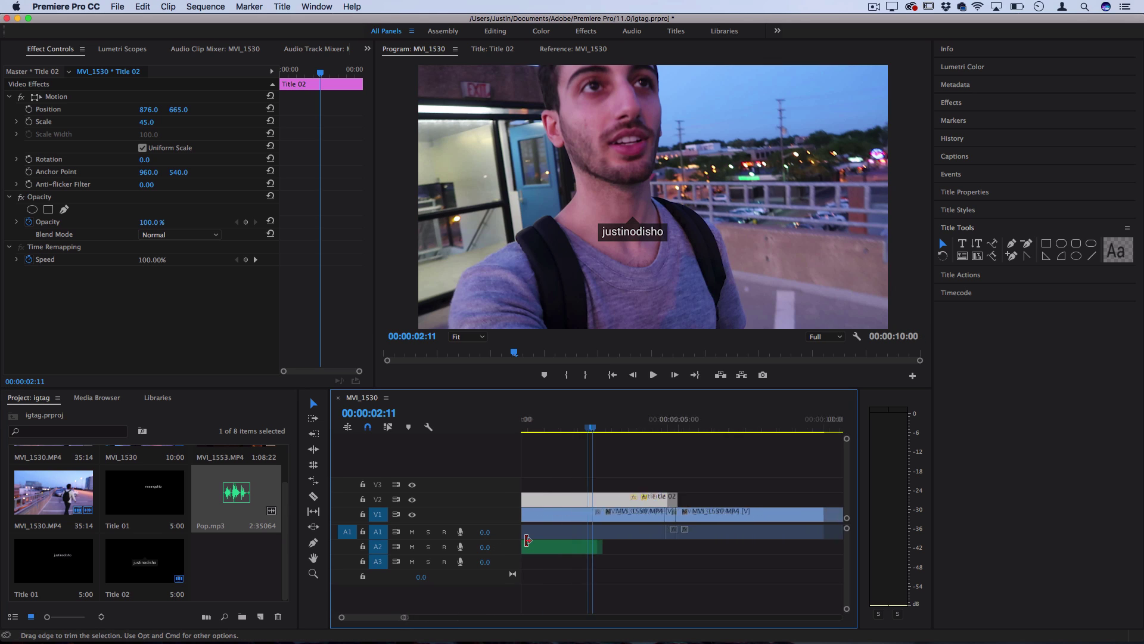
pyautogui.hscroll(-2, 527, 540)
pyautogui.click(546, 428)
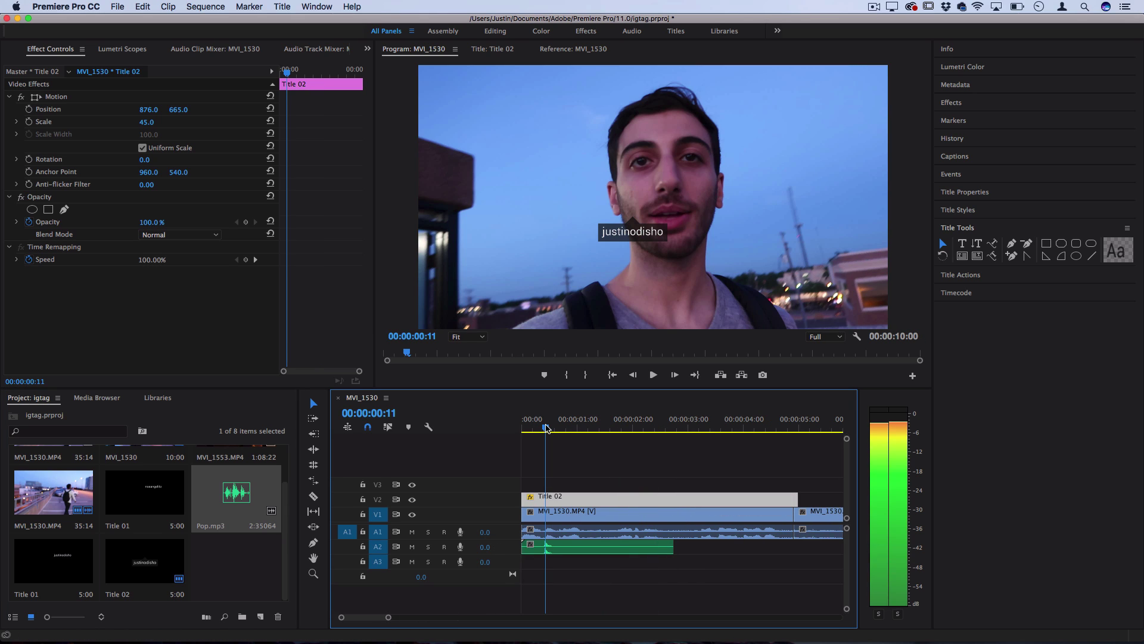
pyautogui.press('Left')
pyautogui.press('Right')
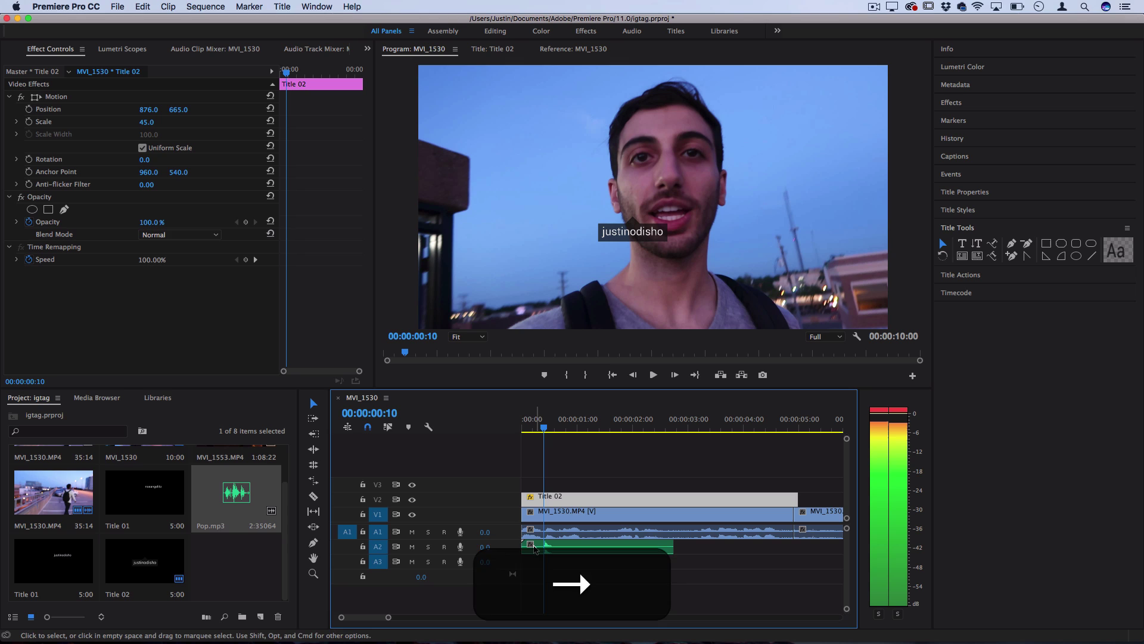
# Trim Pop.mp3 and Title 02 so both start at 00:00:01:00.
pyautogui.moveTo(524, 547); pyautogui.dragTo(600, 553)
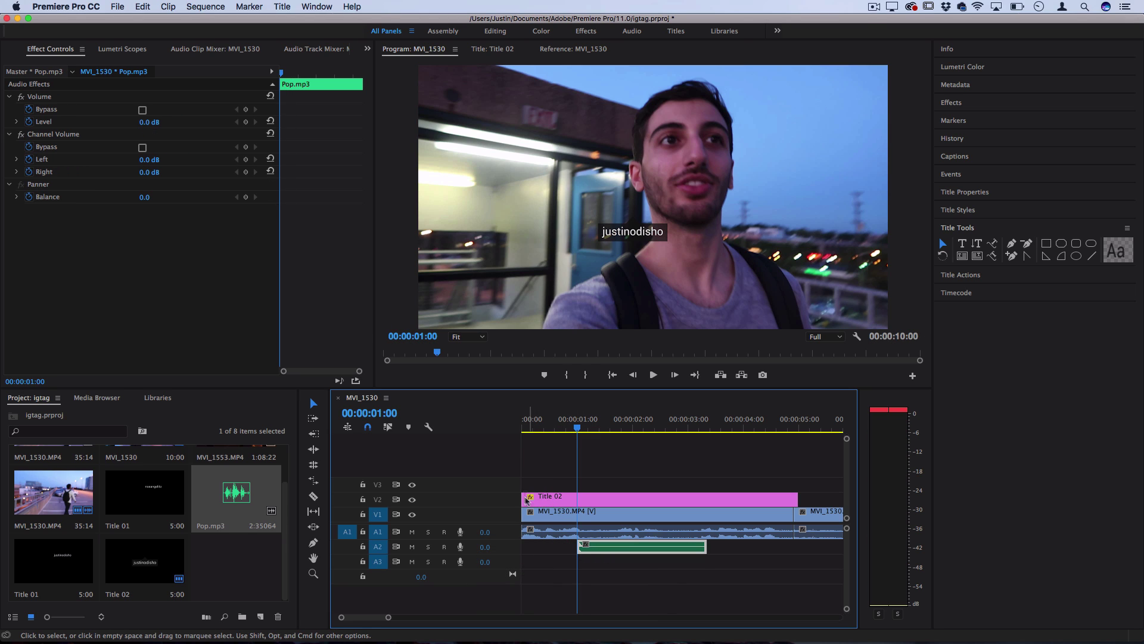
pyautogui.moveTo(524, 495); pyautogui.dragTo(578, 498)
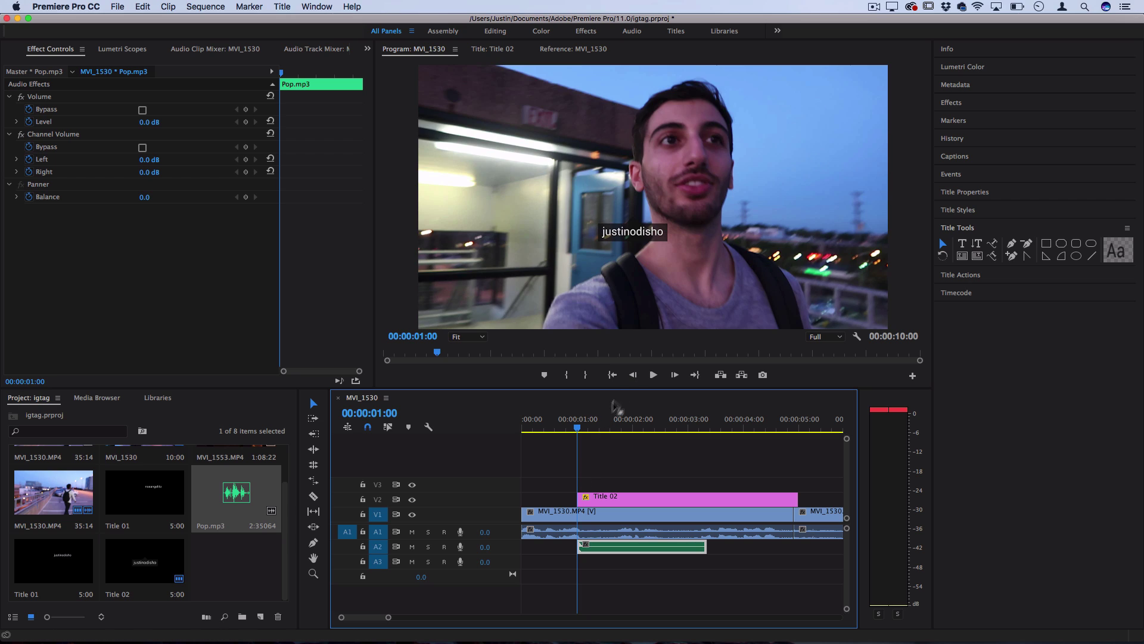
pyautogui.click(604, 498)
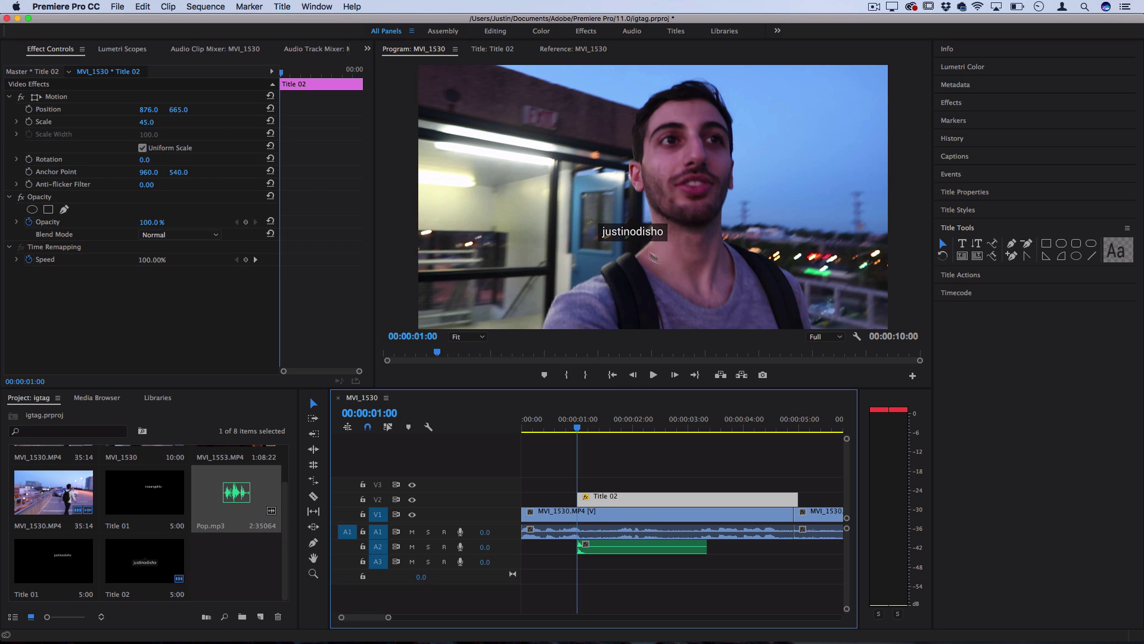
# Move the username tag down and right so it sits on the subject.
pyautogui.moveTo(159, 111); pyautogui.dragTo(234, 137)
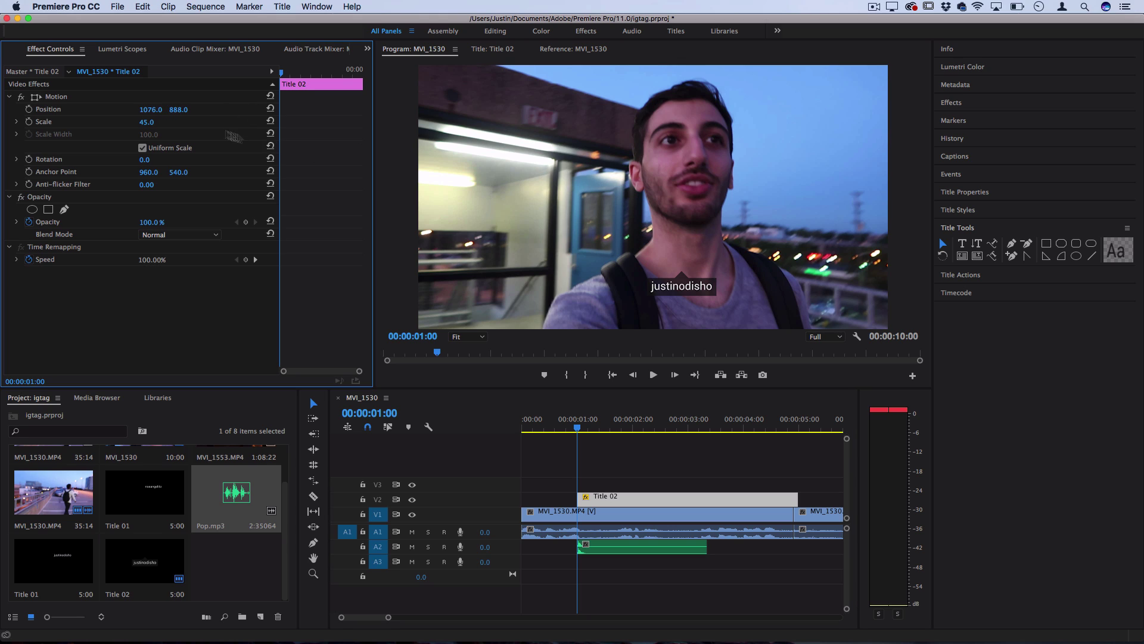
pyautogui.moveTo(152, 110)
pyautogui.mouseDown()
pyautogui.moveTo(183, 111)
pyautogui.moveTo(167, 110)
pyautogui.mouseUp()
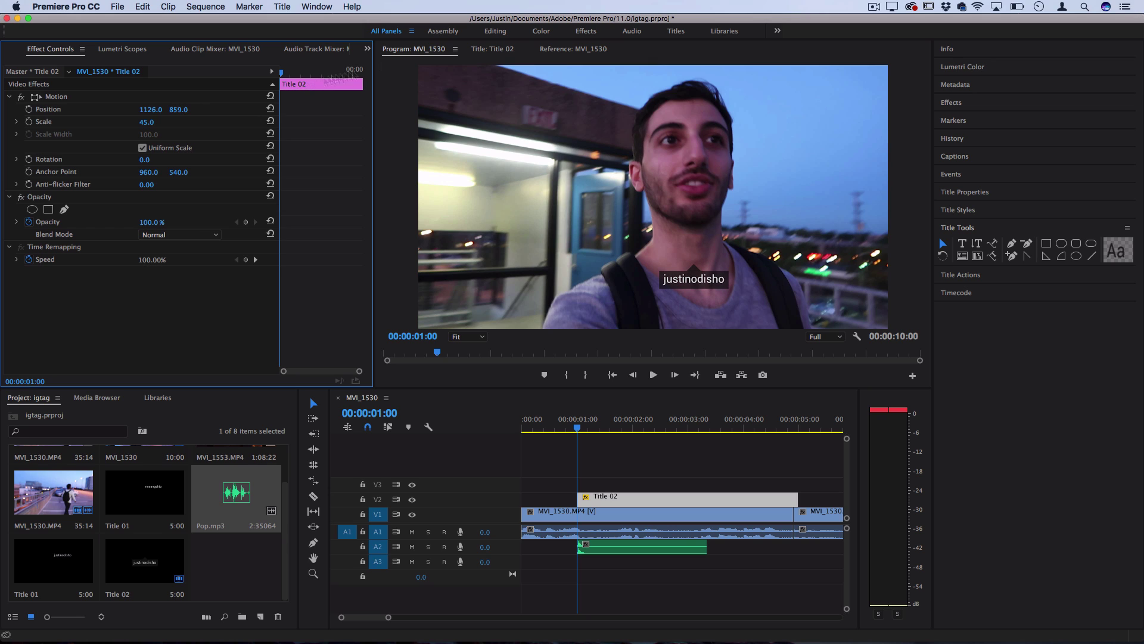
pyautogui.click(420, 54)
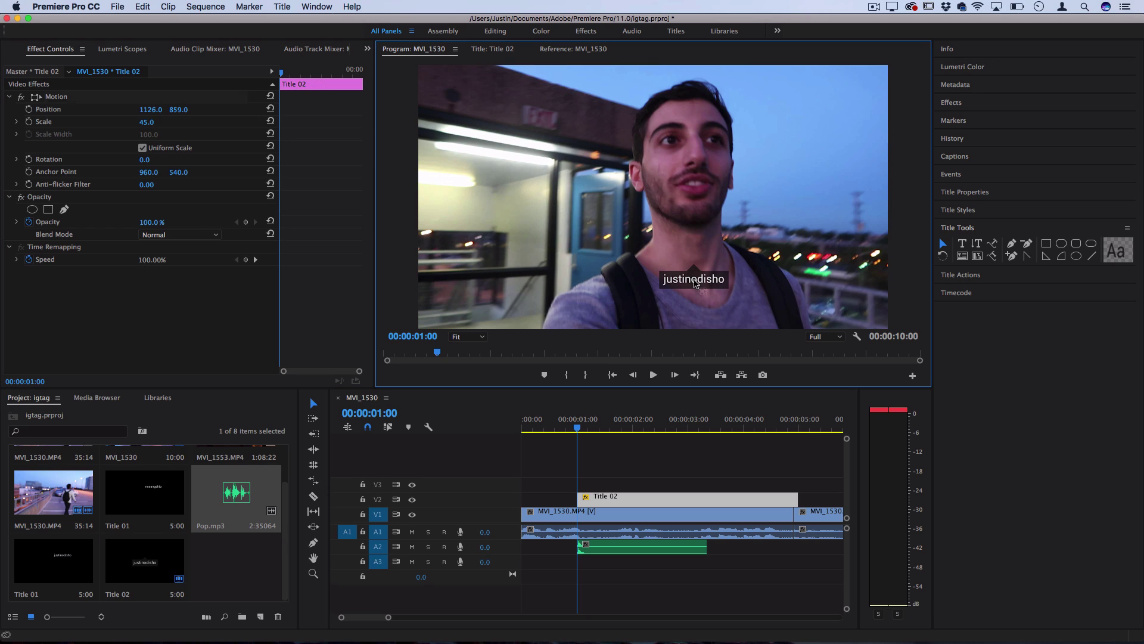
pyautogui.click(696, 284)
pyautogui.moveTo(718, 305)
pyautogui.mouseDown()
pyautogui.moveTo(696, 305)
pyautogui.moveTo(728, 305)
pyautogui.mouseUp()
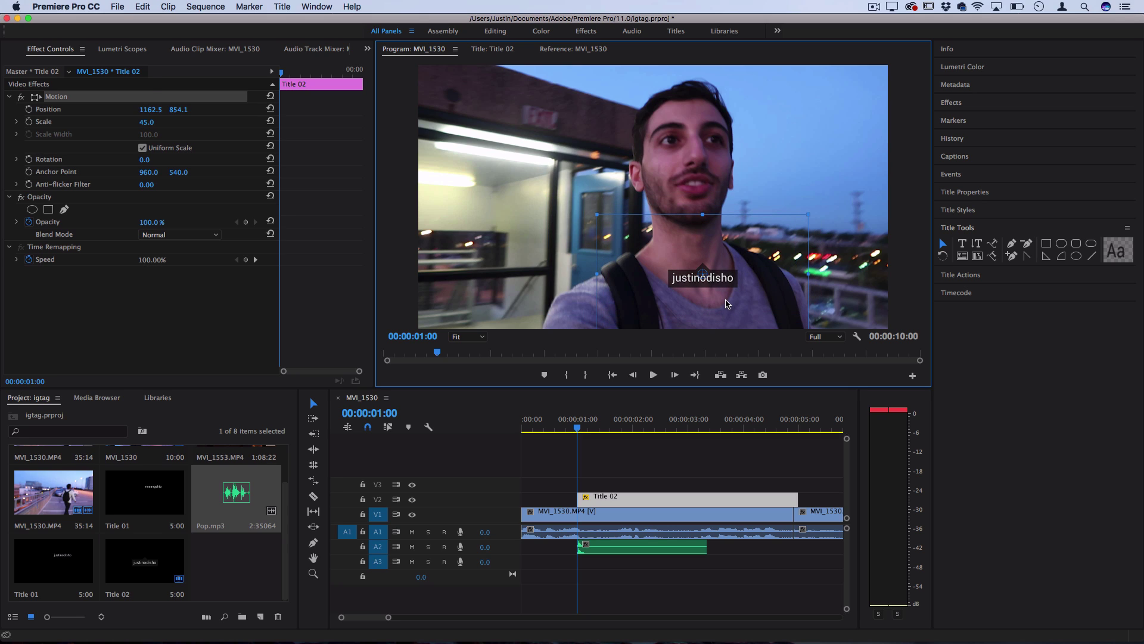
# Add Position keyframes every few frames so the tag follows the subject to about 00:00:04:16.
pyautogui.click(660, 477)
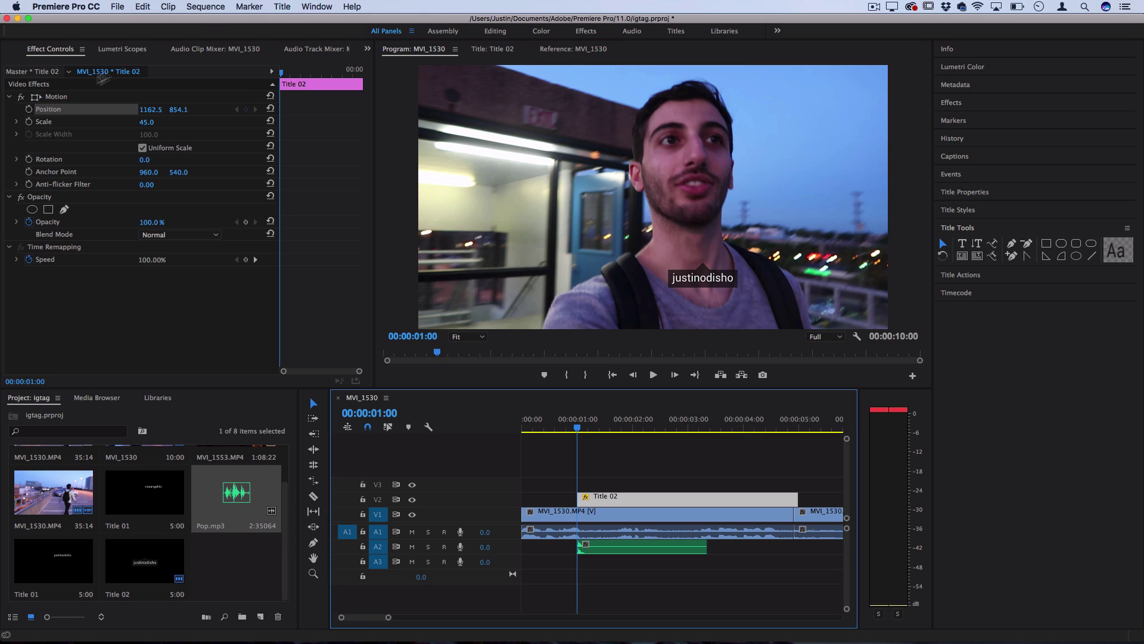
pyautogui.click(29, 110)
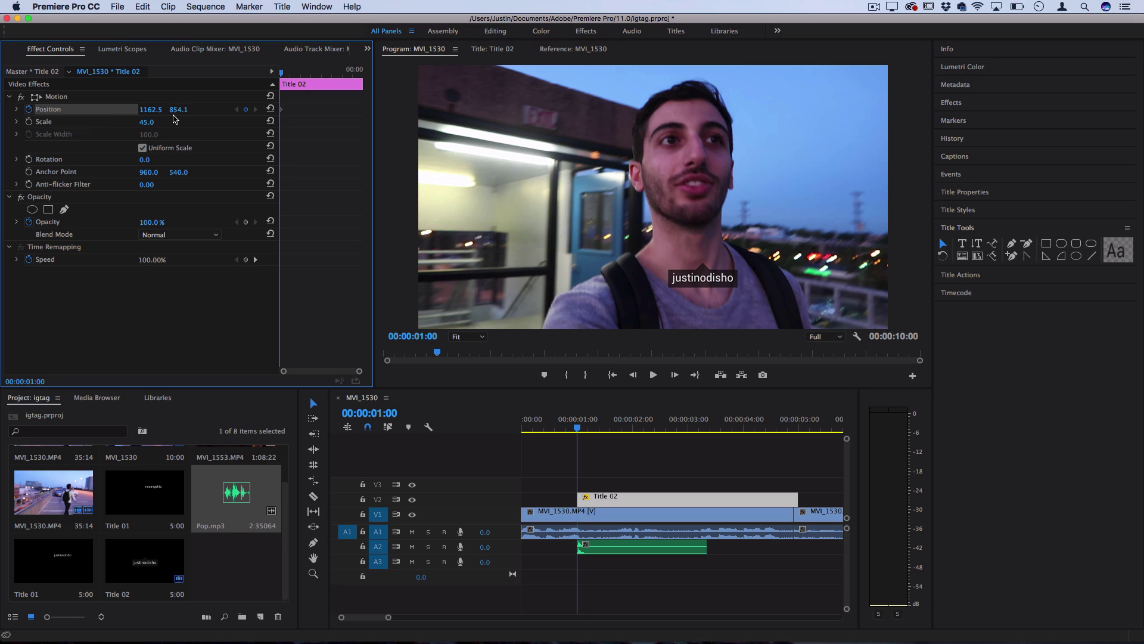
pyautogui.press('space')
pyautogui.press('space')
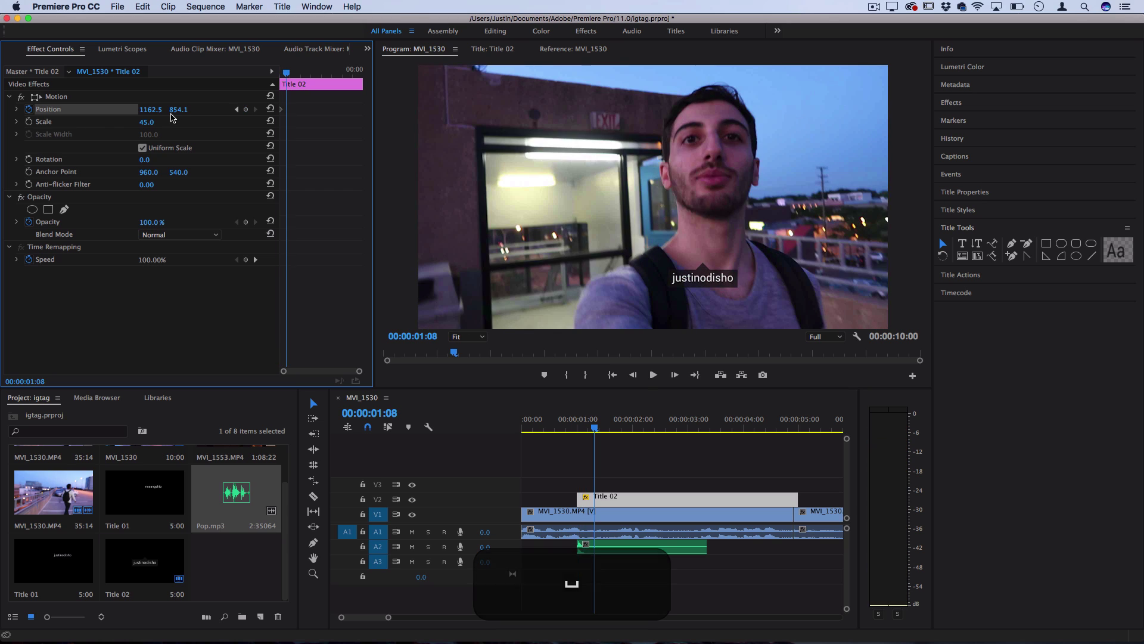
pyautogui.moveTo(143, 113); pyautogui.dragTo(182, 111)
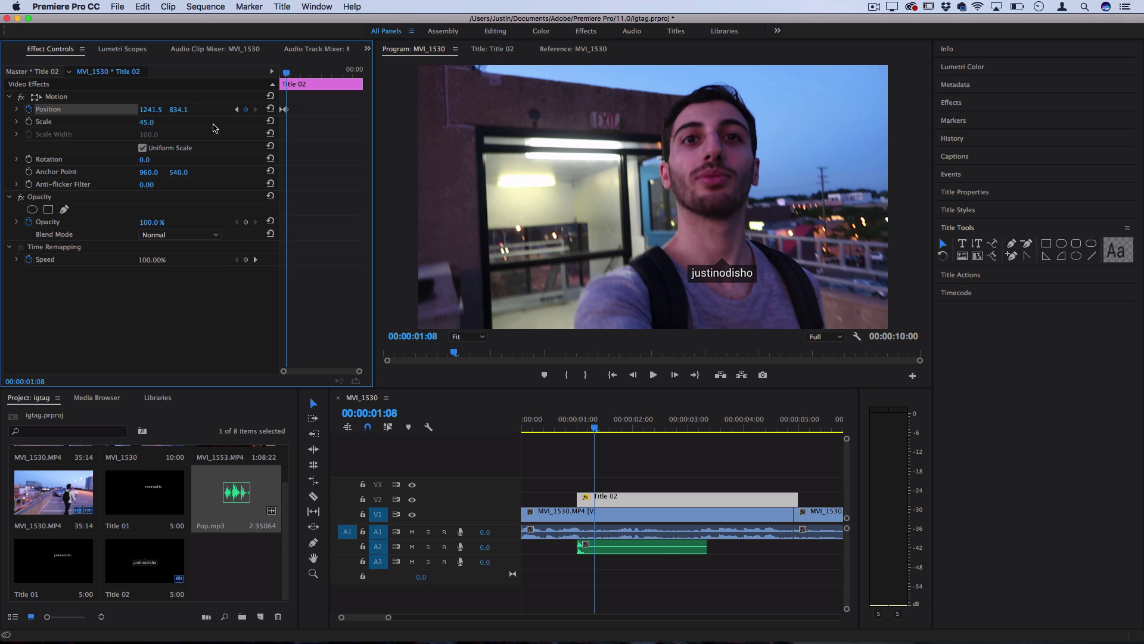
pyautogui.press('space')
pyautogui.press('space')
pyautogui.moveTo(146, 113); pyautogui.dragTo(177, 112)
pyautogui.press('space')
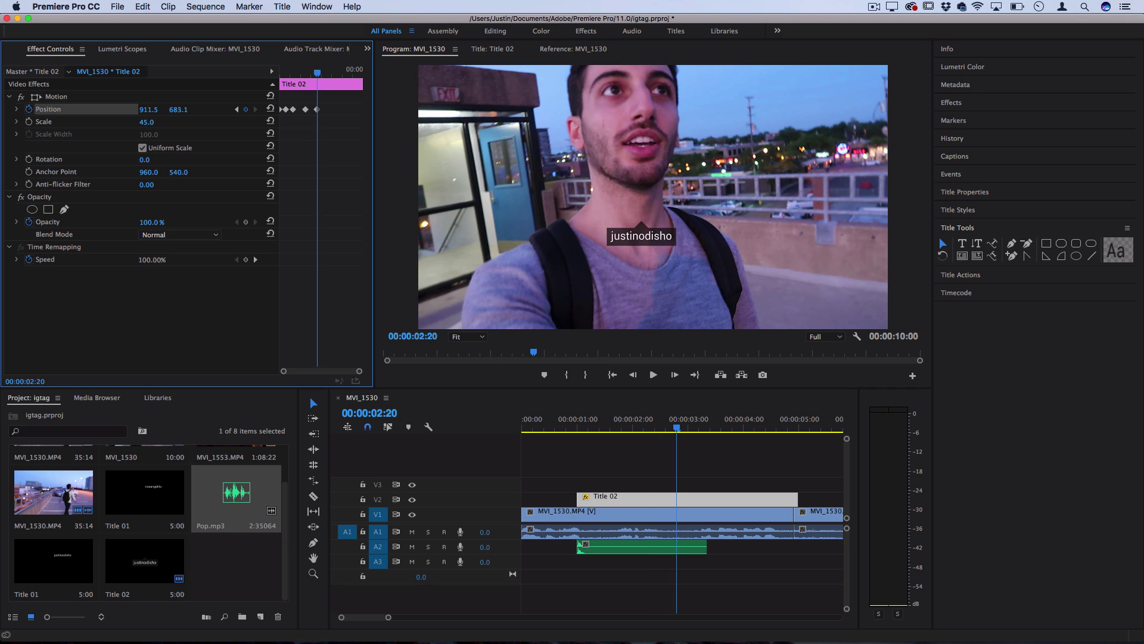
pyautogui.press('space')
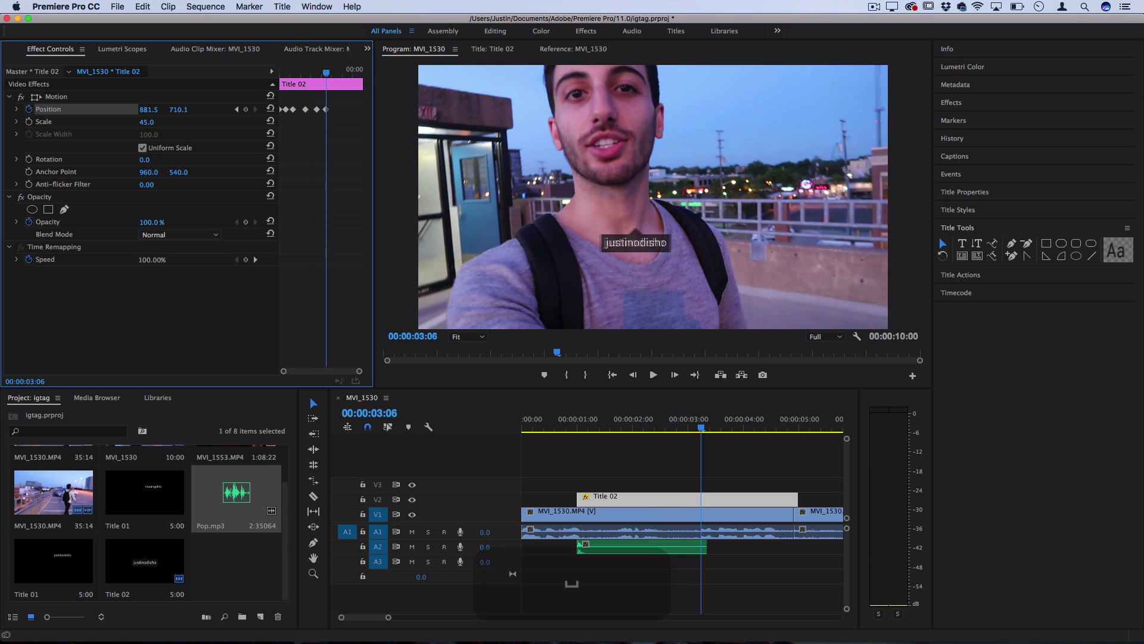
pyautogui.moveTo(151, 110); pyautogui.dragTo(178, 111)
pyautogui.press('space')
pyautogui.press('space')
pyautogui.press('space')
pyautogui.press('Left')
pyautogui.press('Left')
pyautogui.press('Left')
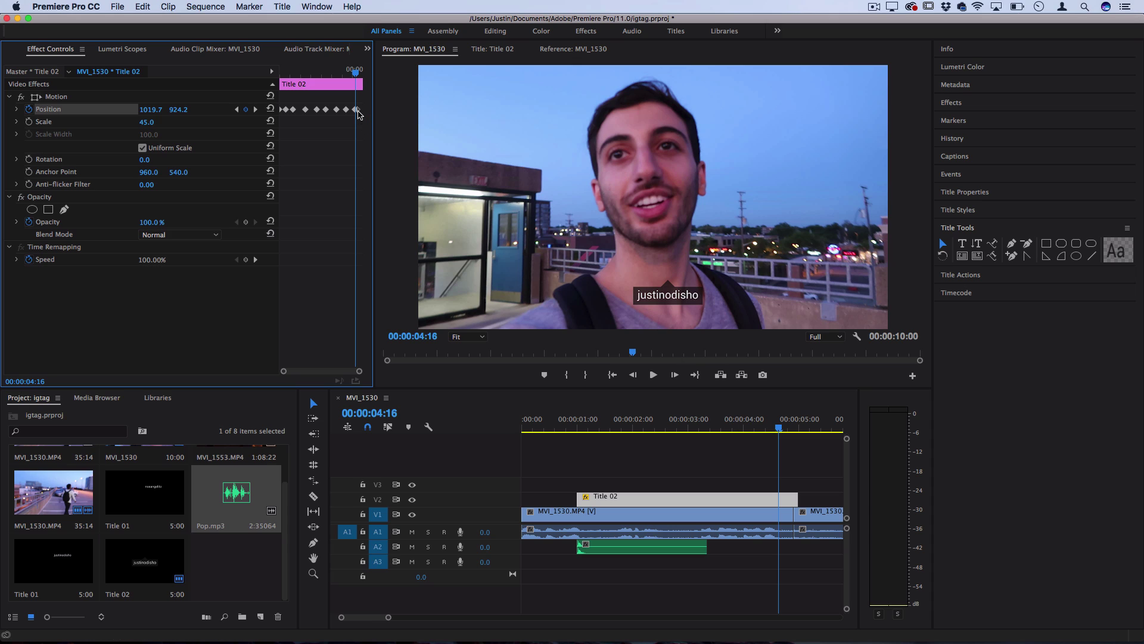
# End Title 02 at 00:00:04:18 with a 9-frame Cross Dissolve fade-out, then play from the start.
pyautogui.moveTo(358, 111); pyautogui.dragTo(360, 110)
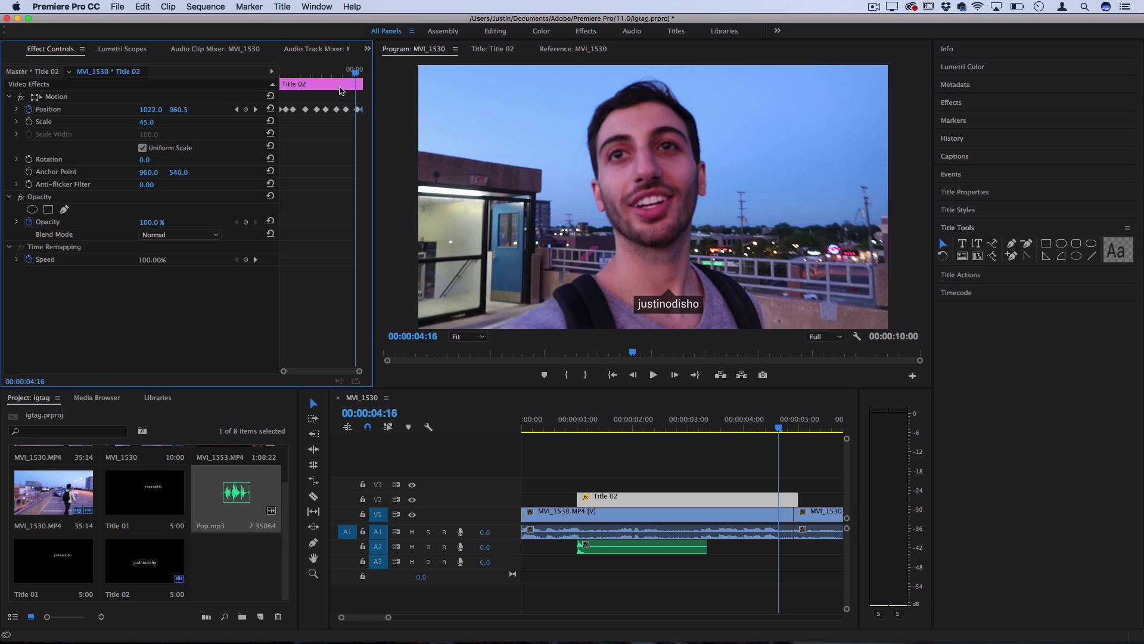
pyautogui.moveTo(798, 497); pyautogui.dragTo(781, 497)
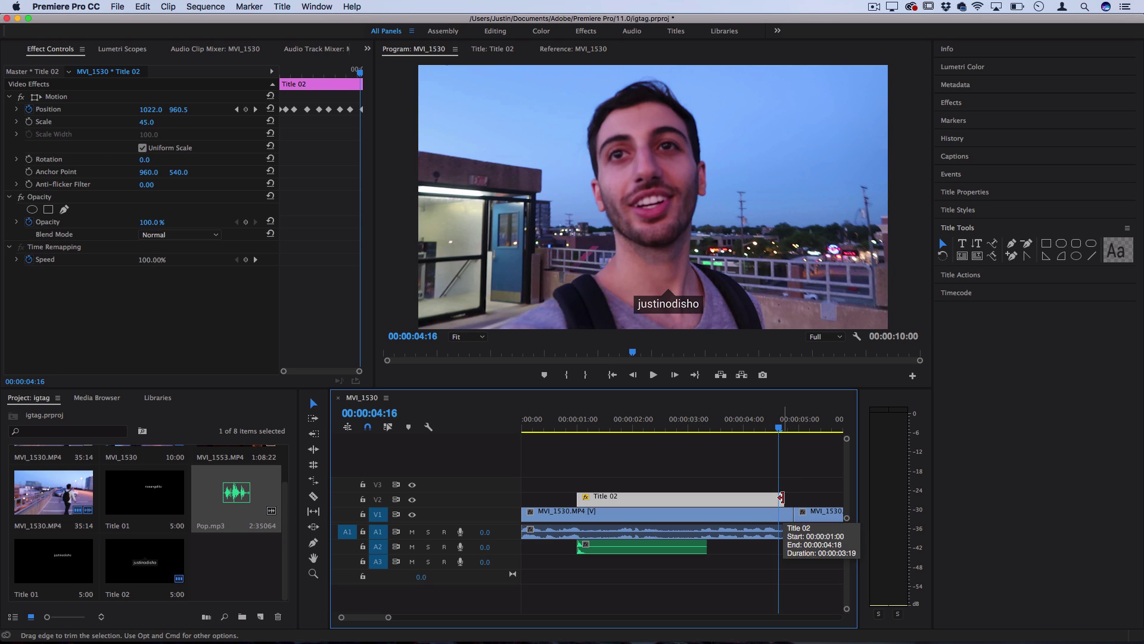
pyautogui.rightClick(782, 501)
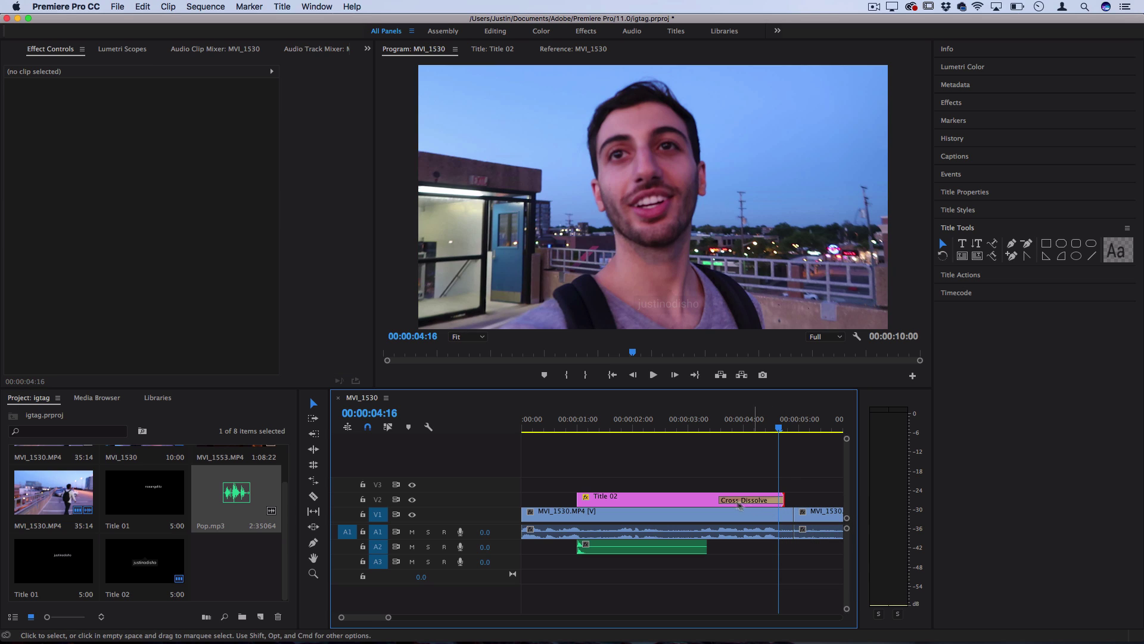
pyautogui.moveTo(728, 499); pyautogui.dragTo(769, 500)
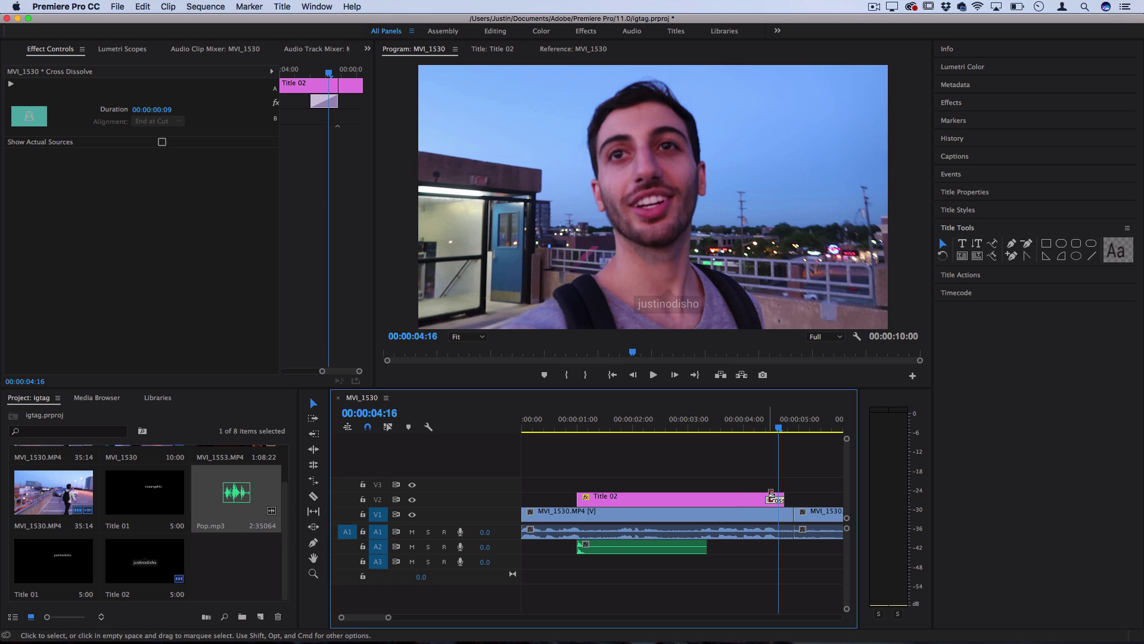
pyautogui.click(533, 424)
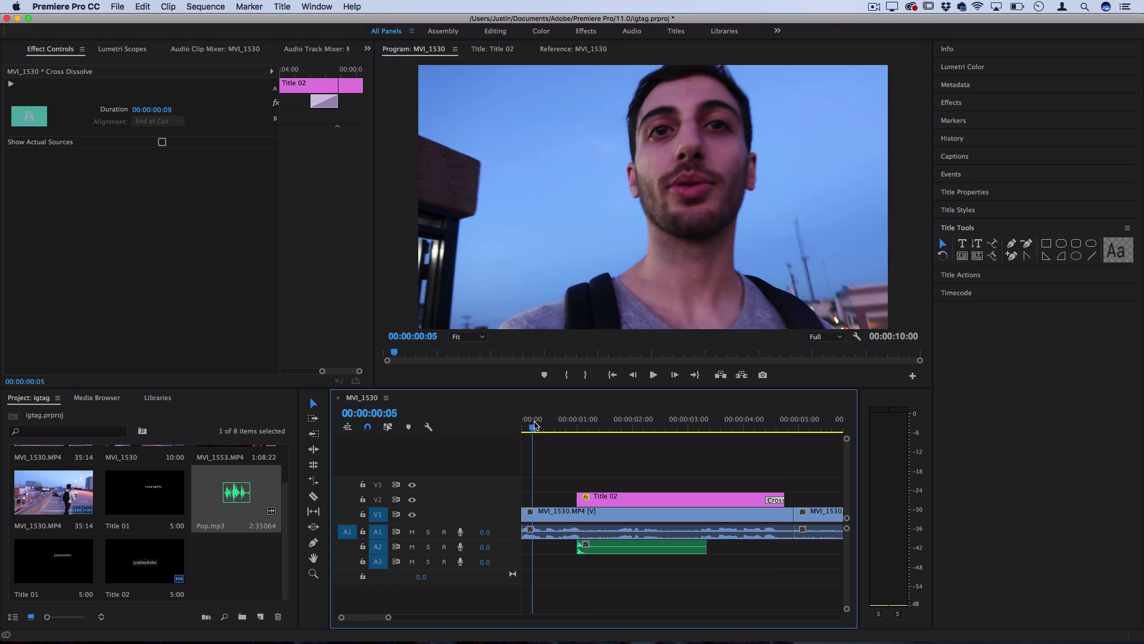
pyautogui.press('space')
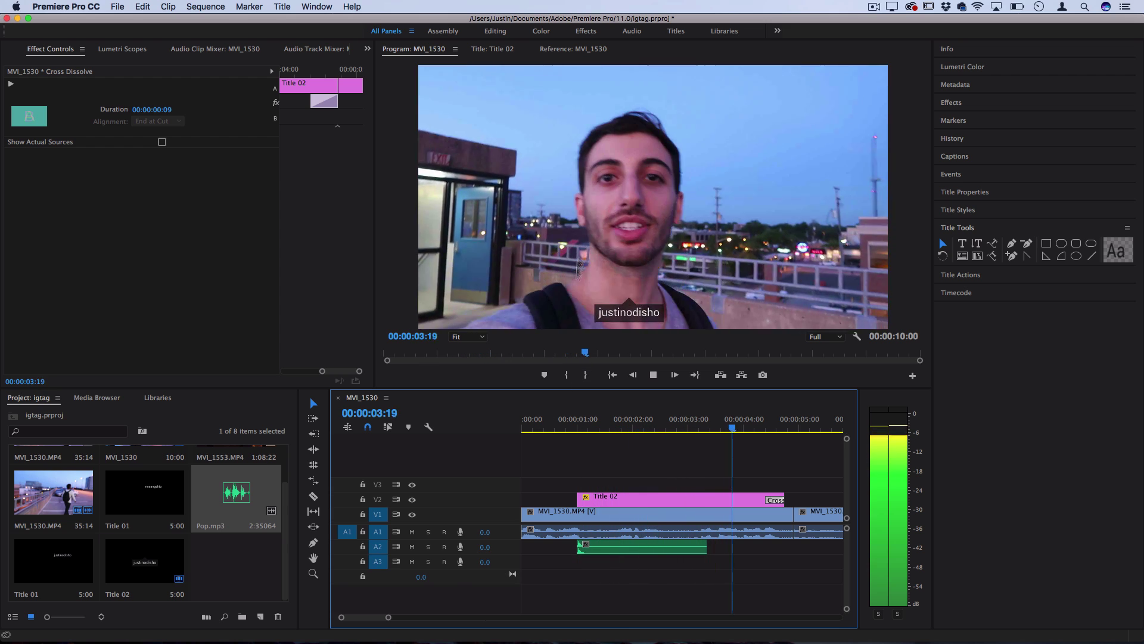
# Zoom out the timeline and duplicate Title 02 in the Project panel.
pyautogui.press('space')
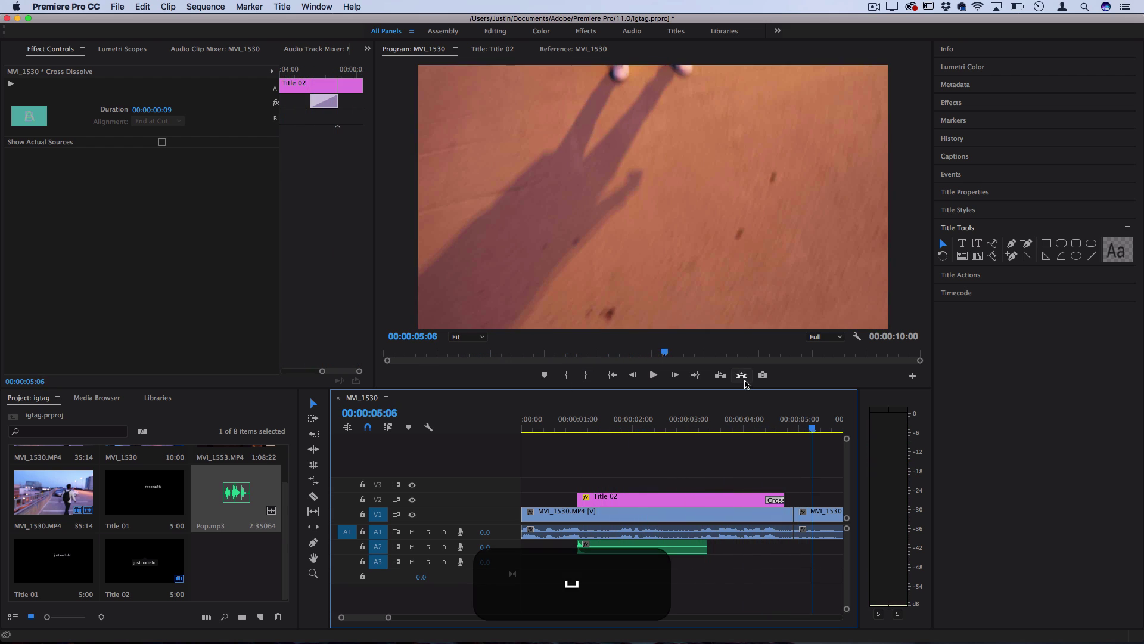
pyautogui.press('-')
pyautogui.press('-')
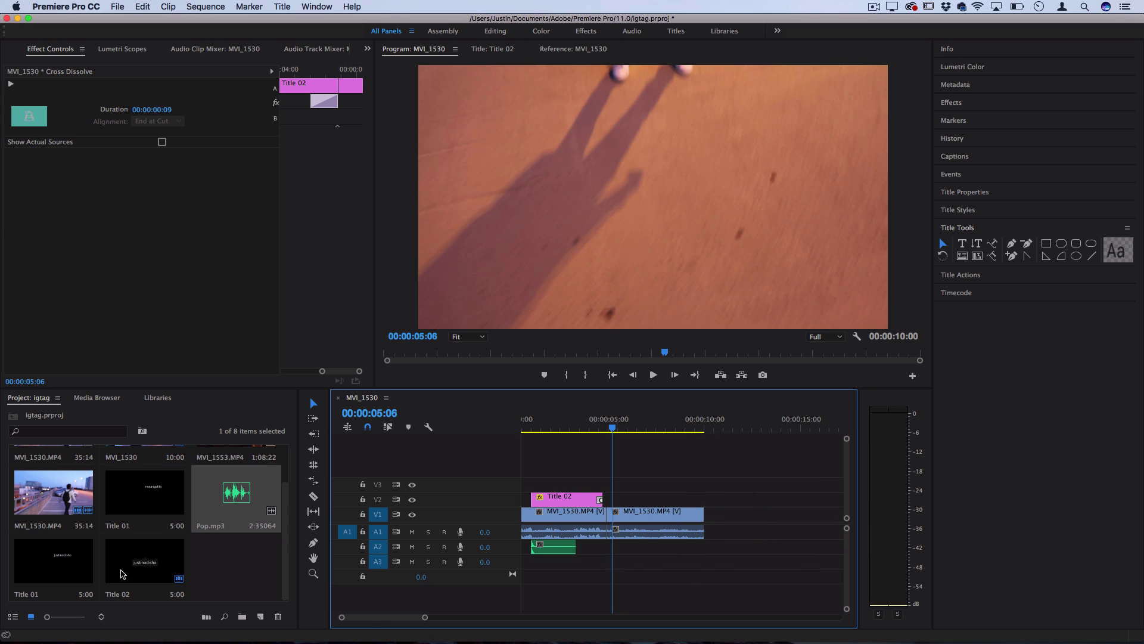
pyautogui.click(149, 562)
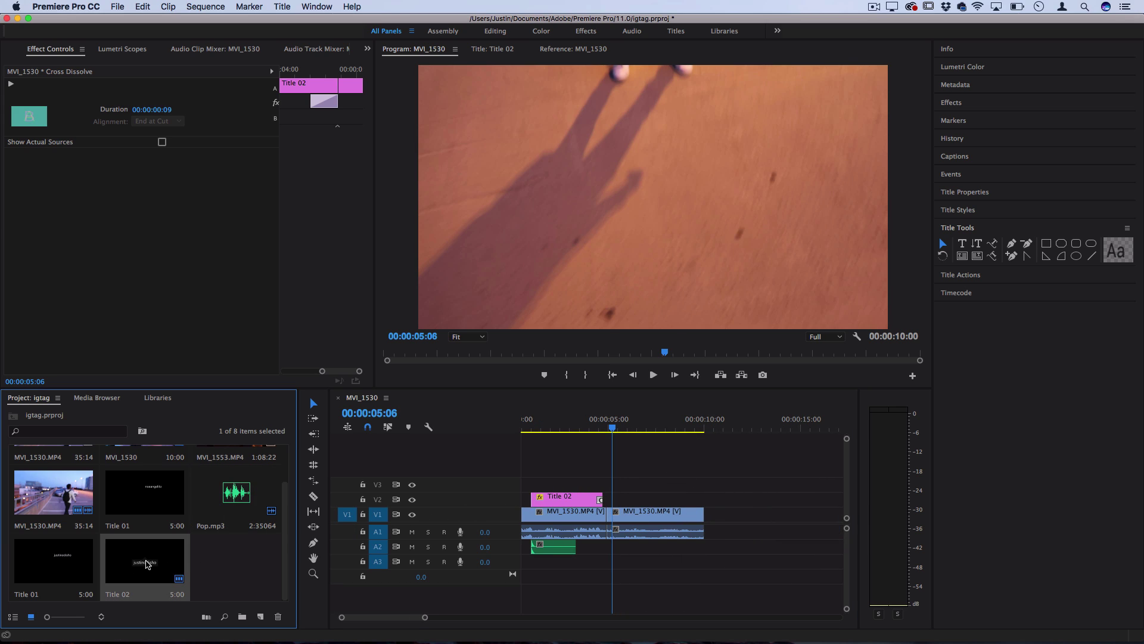
pyautogui.press('super+c')
pyautogui.press('super+v')
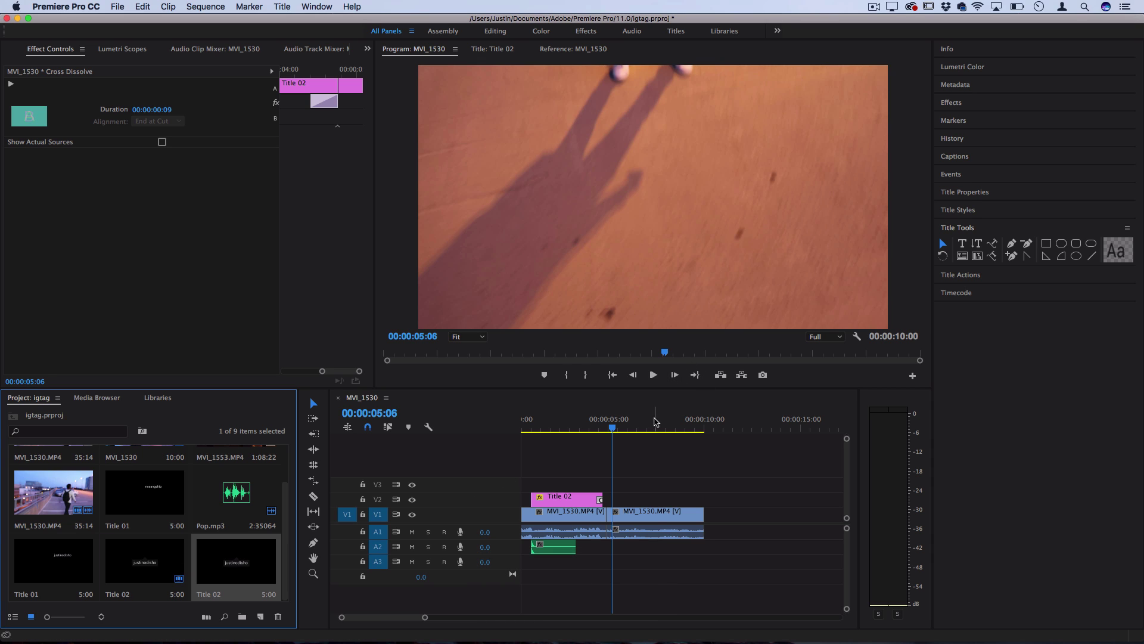
# Place the duplicated title on V2 starting around 00:00:07:03.
pyautogui.click(651, 424)
pyautogui.moveTo(651, 424); pyautogui.dragTo(650, 423)
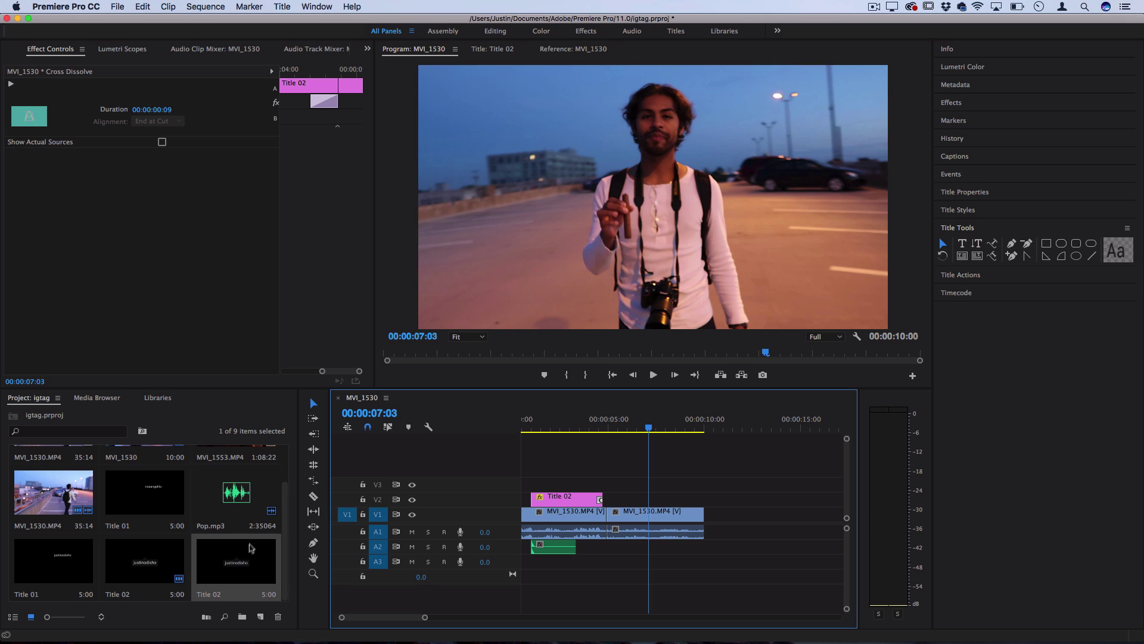
pyautogui.moveTo(250, 547); pyautogui.dragTo(658, 499)
# Replace the copied tag's text with the second person's username and nudge the box up-right.
pyautogui.doubleClick(659, 499)
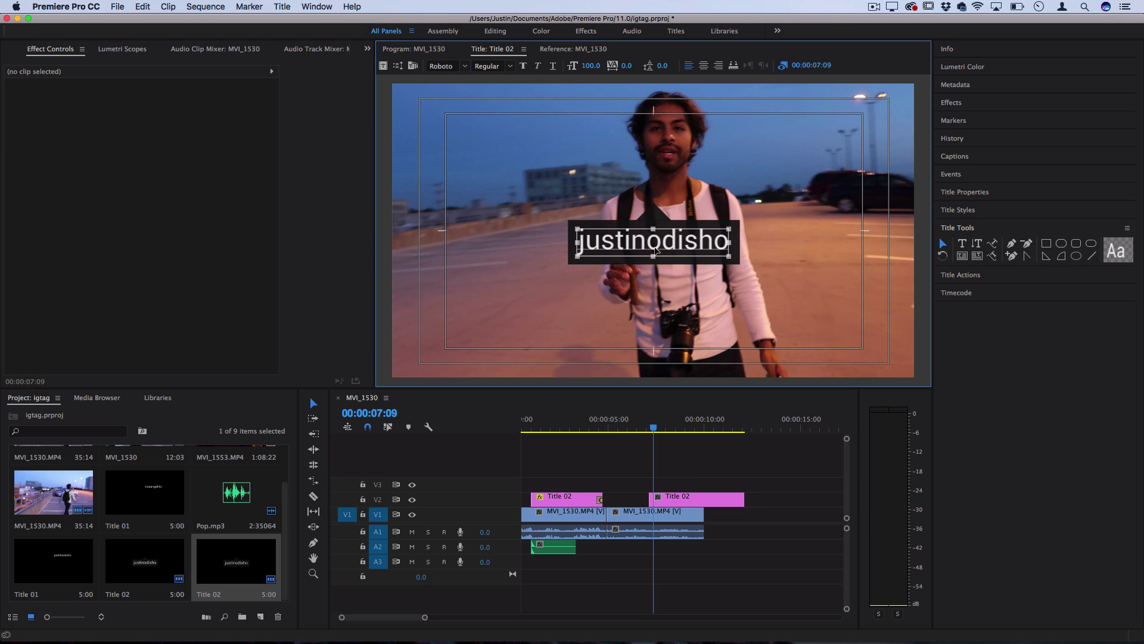
pyautogui.doubleClick(656, 247)
pyautogui.press('BackSpace')
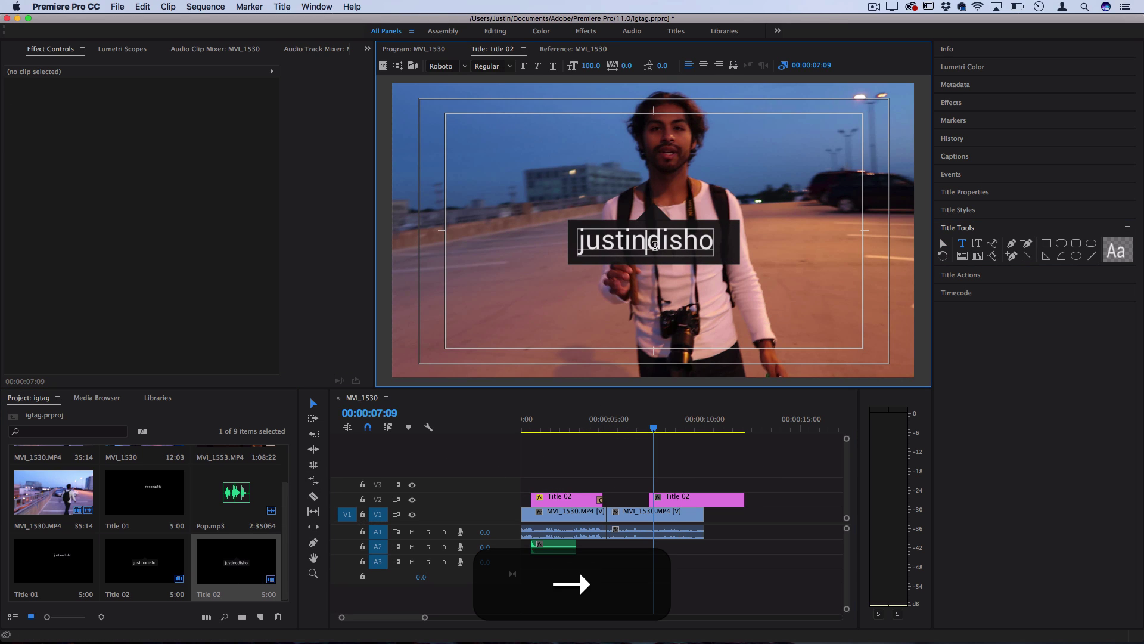
pyautogui.press('BackSpace')
pyautogui.press('BackSpace')
pyautogui.press('BackSpace')
pyautogui.press('BackSpace')
pyautogui.press('BackSpace')
pyautogui.press('BackSpace')
pyautogui.press('BackSpace')
pyautogui.press('BackSpace')
pyautogui.press('BackSpace')
pyautogui.press('BackSpace')
pyautogui.press('BackSpace')
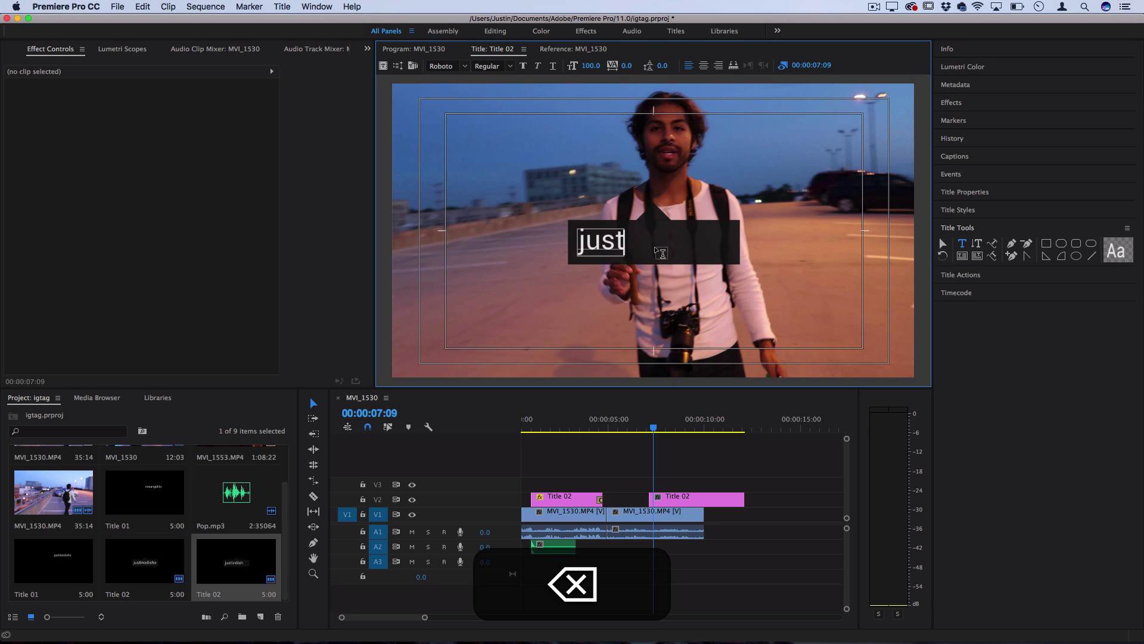
pyautogui.write('noean')
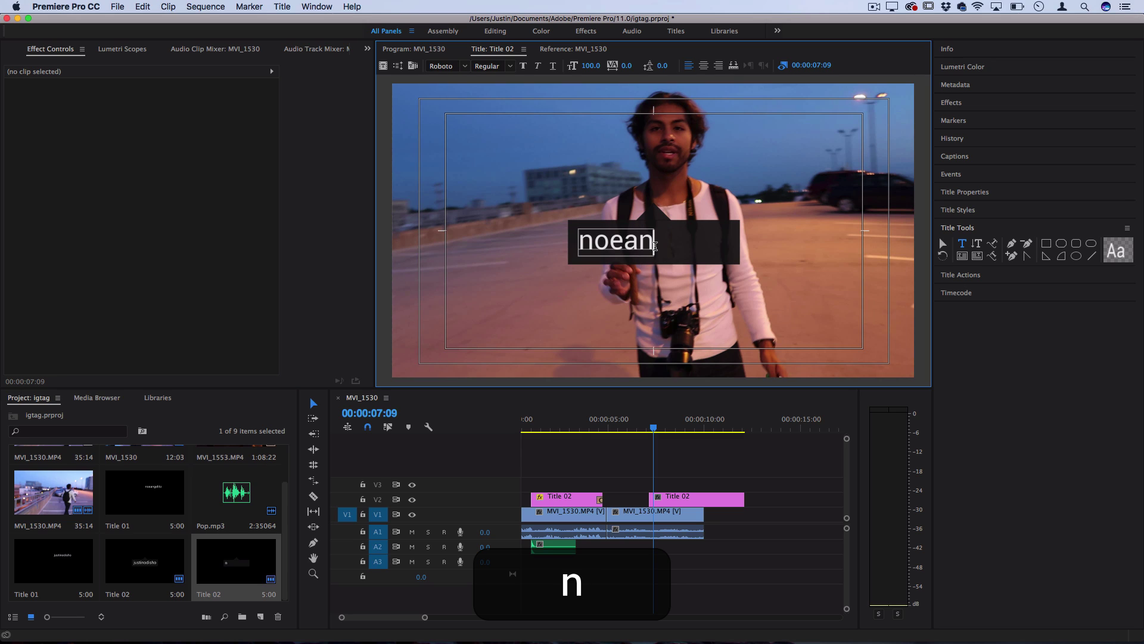
pyautogui.write('gelito')
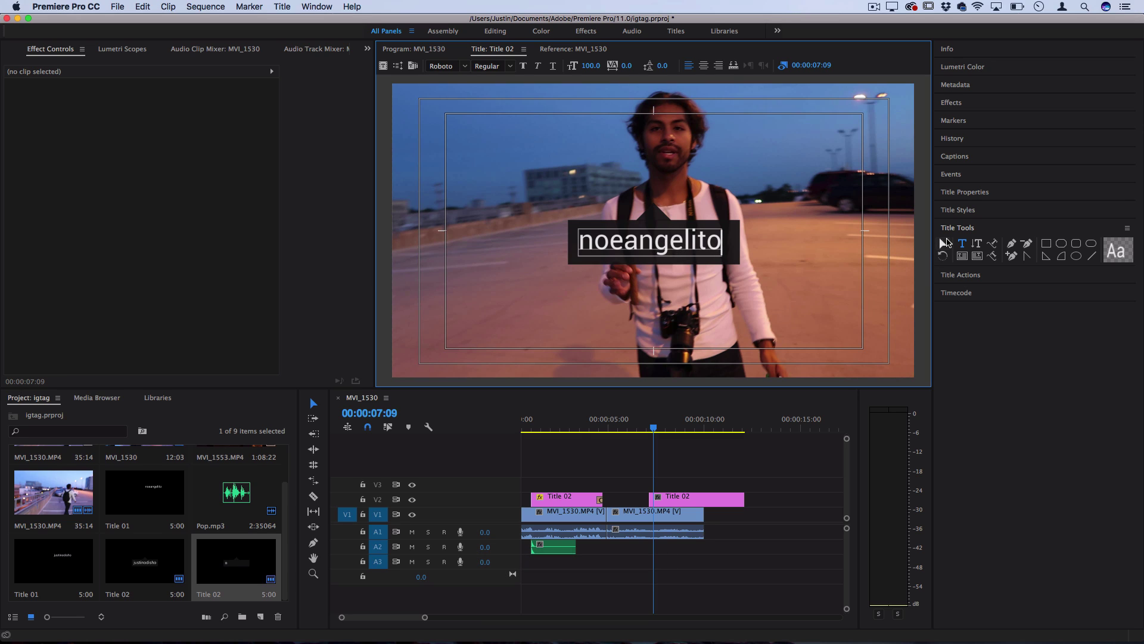
pyautogui.click(944, 243)
pyautogui.click(694, 254)
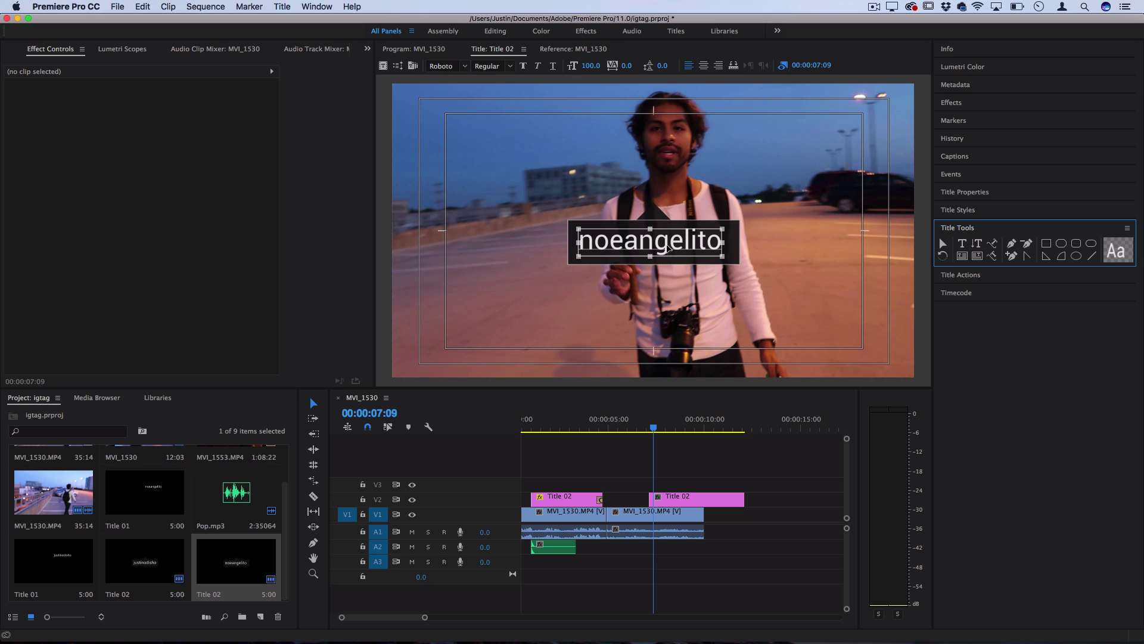
pyautogui.moveTo(669, 249); pyautogui.dragTo(675, 246)
# Scale the new tag to 38 over the second person and trim its V2 clip shorter.
pyautogui.click(675, 492)
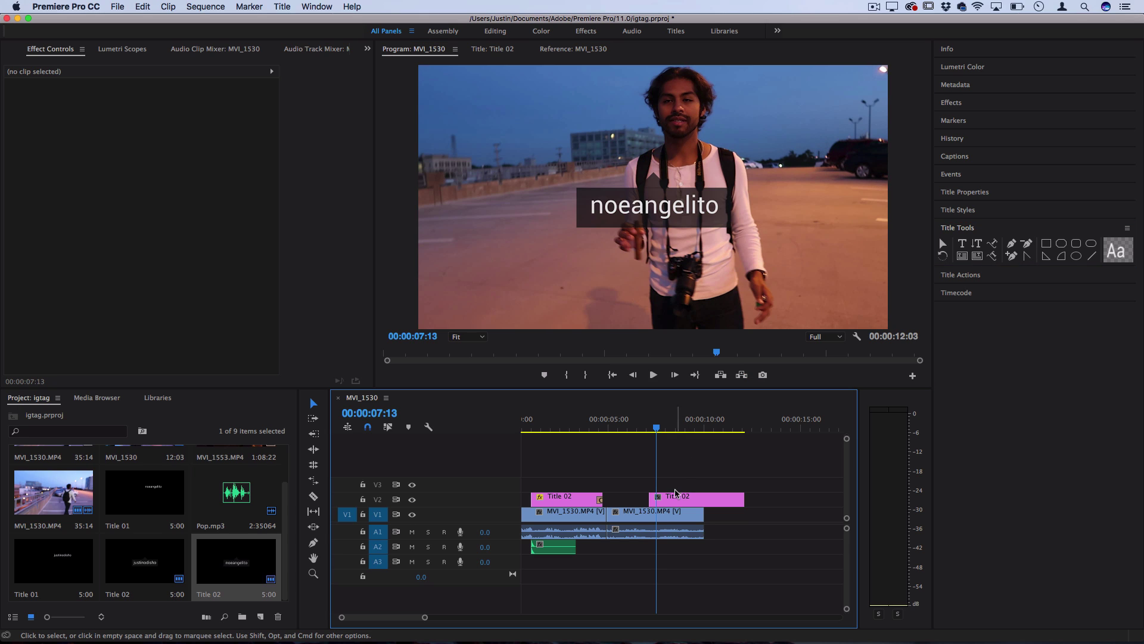
pyautogui.click(675, 493)
pyautogui.moveTo(153, 128); pyautogui.dragTo(110, 109)
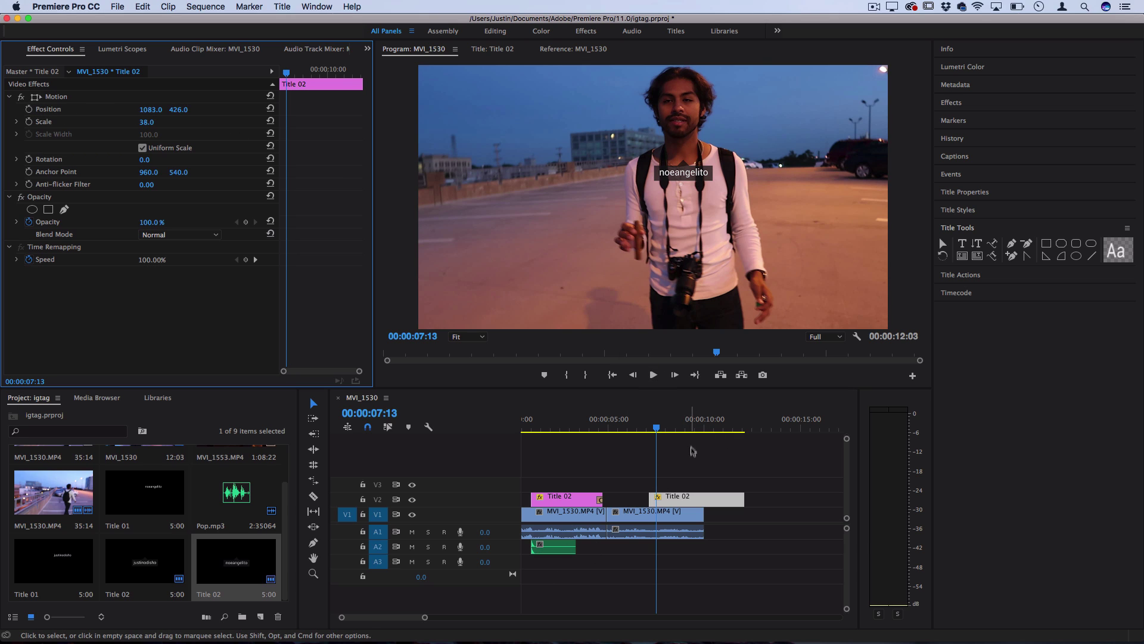
pyautogui.moveTo(743, 500); pyautogui.dragTo(695, 497)
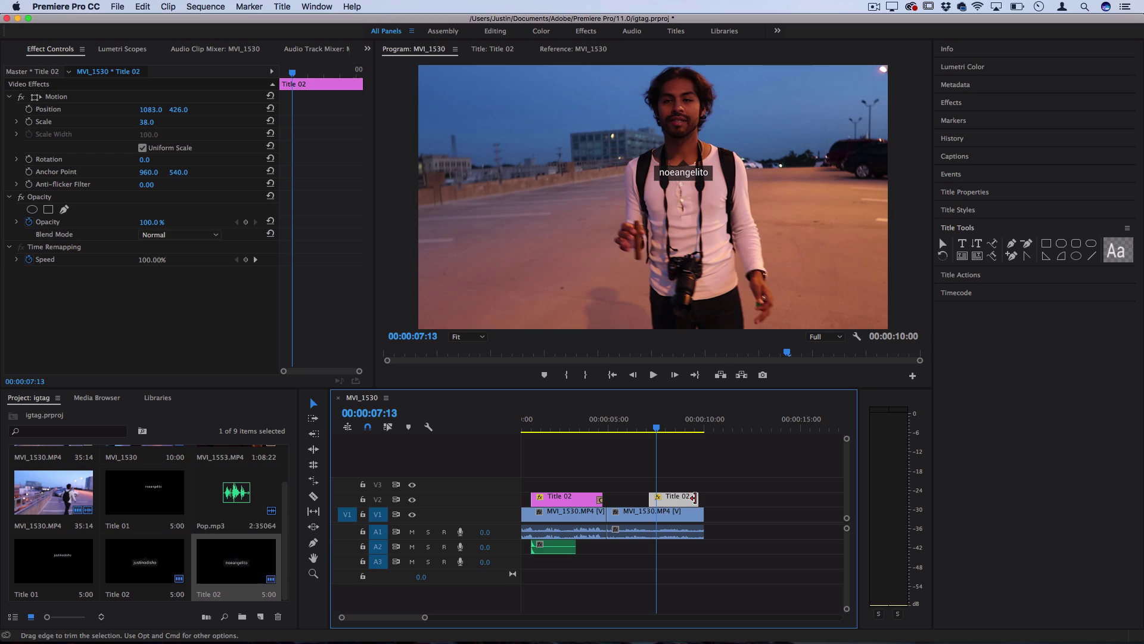